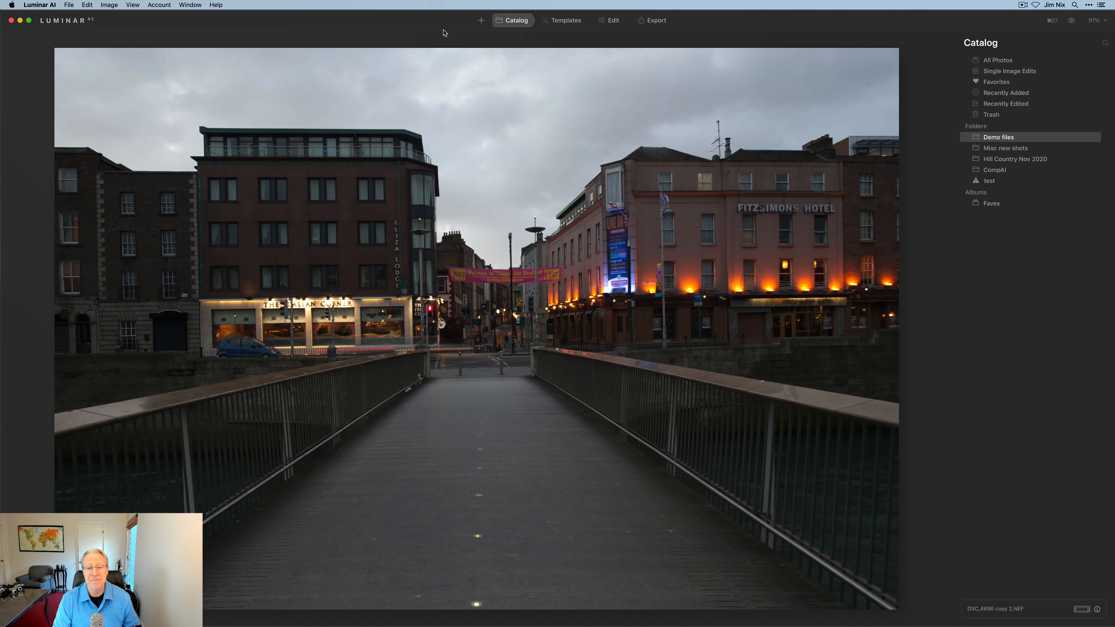
Step: Compare the unedited bridge photo with its finished edit in the catalog
key(Left)
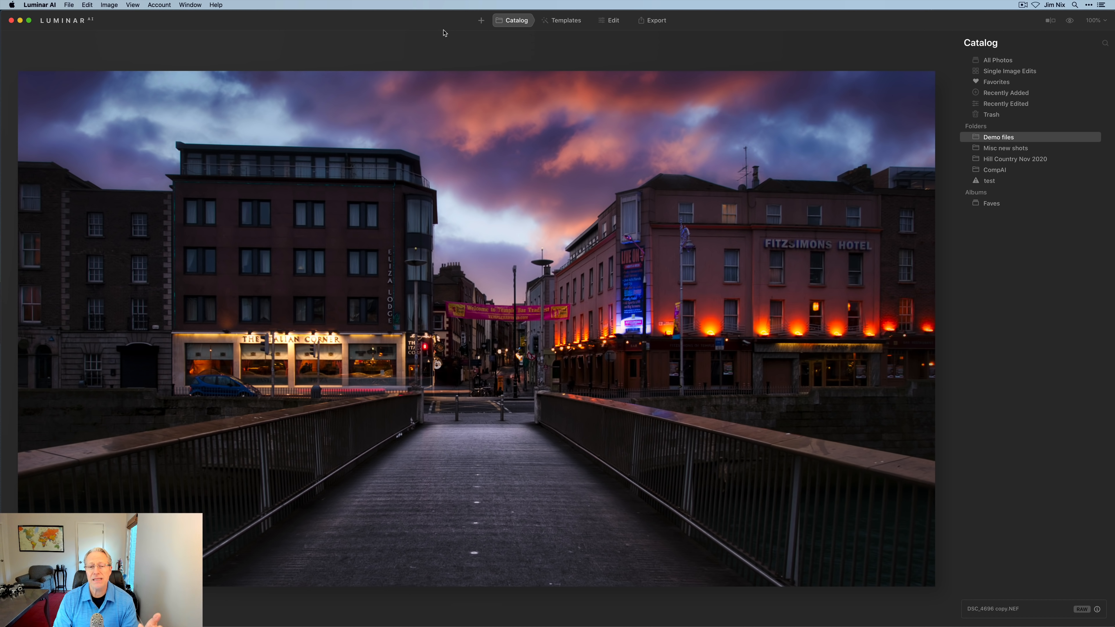
key(Right)
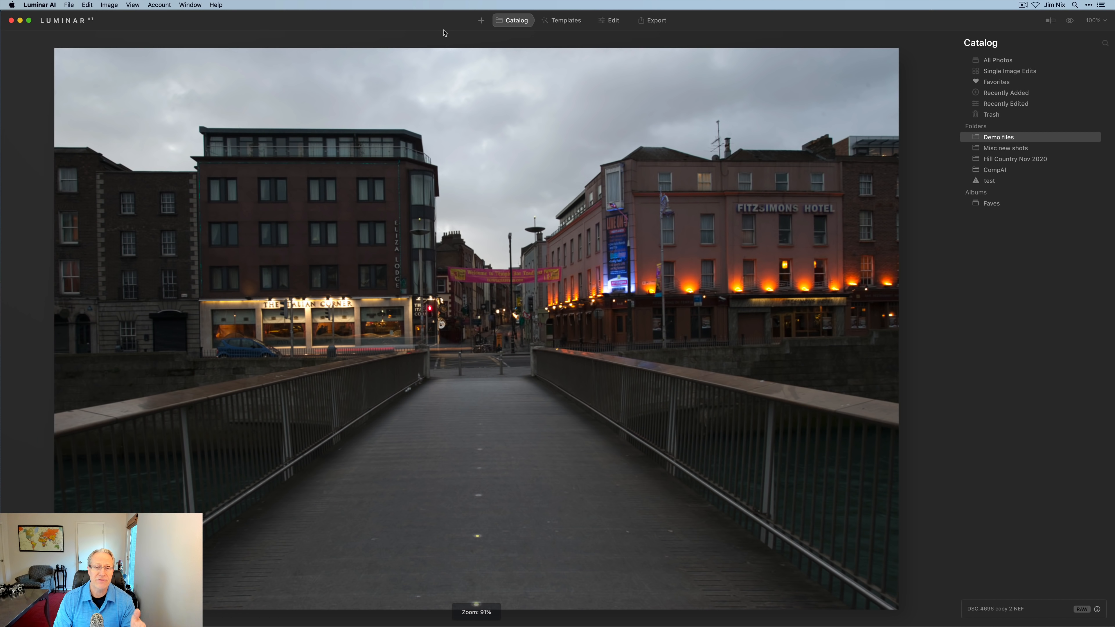
key(Left)
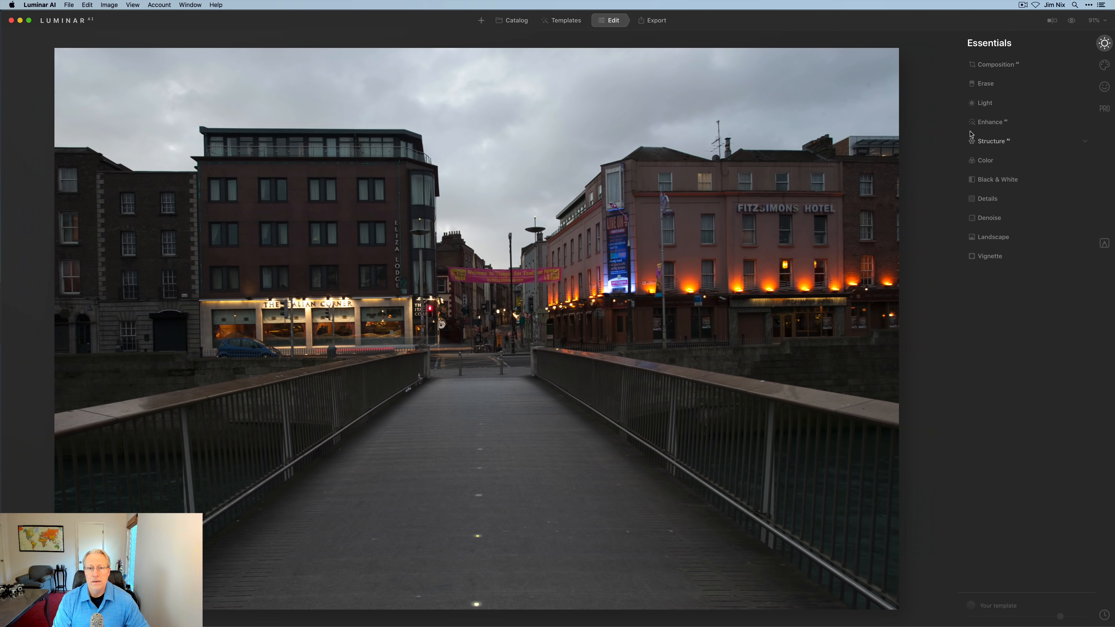
Step: Crop the bridge photo to a 16:9 ratio, repositioning the frame to cut away part of the foreground walkway
click(987, 65)
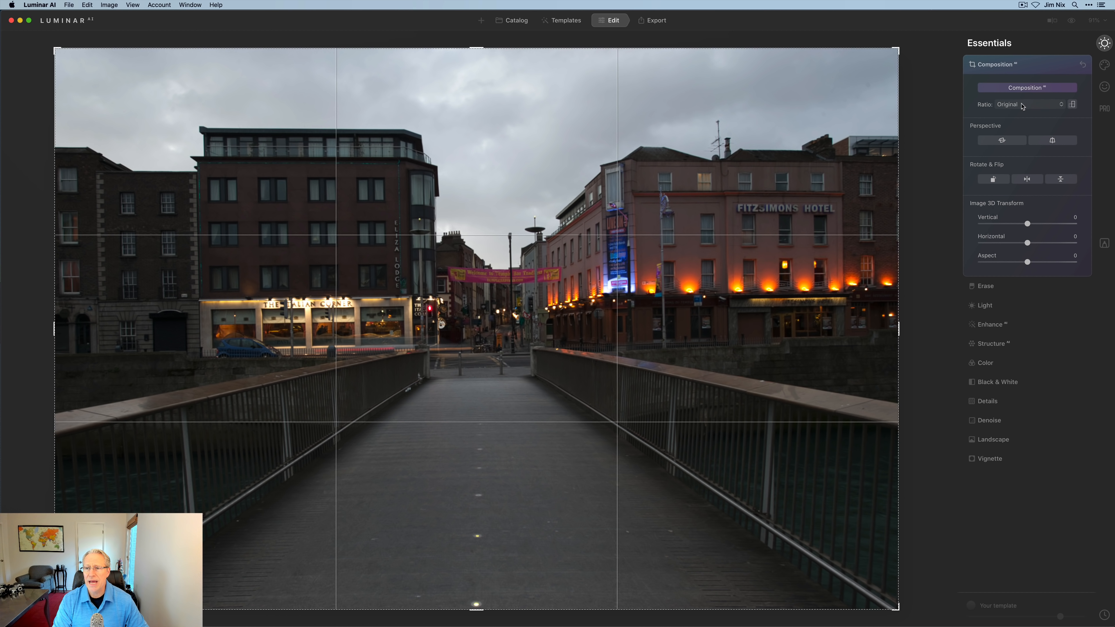
click(1020, 105)
click(1014, 220)
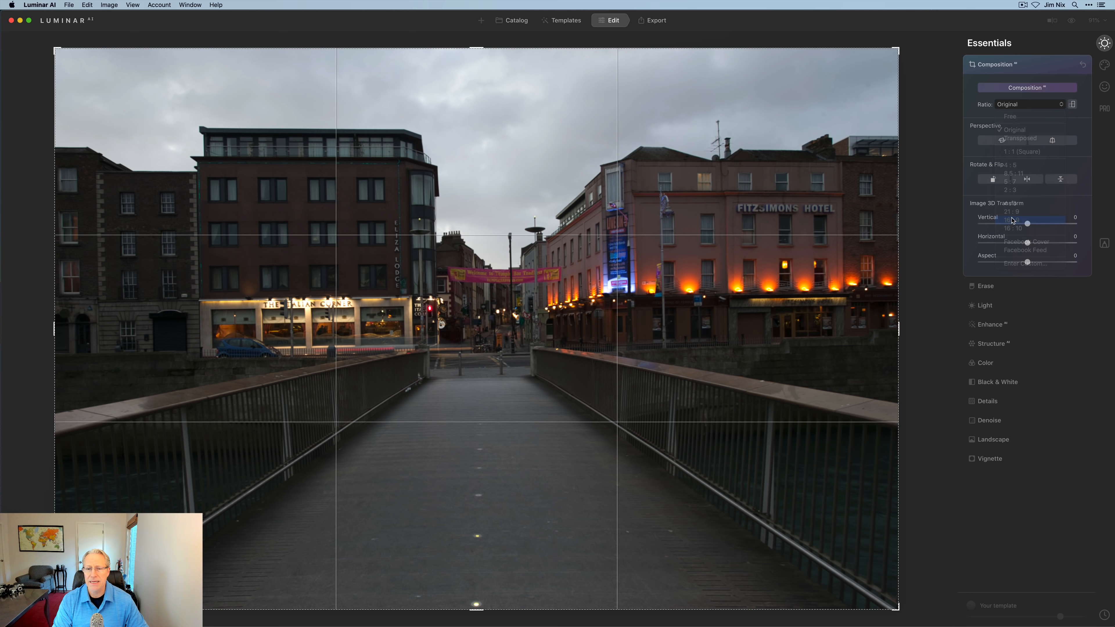
drag(917, 272, 918, 280)
drag(469, 403, 467, 441)
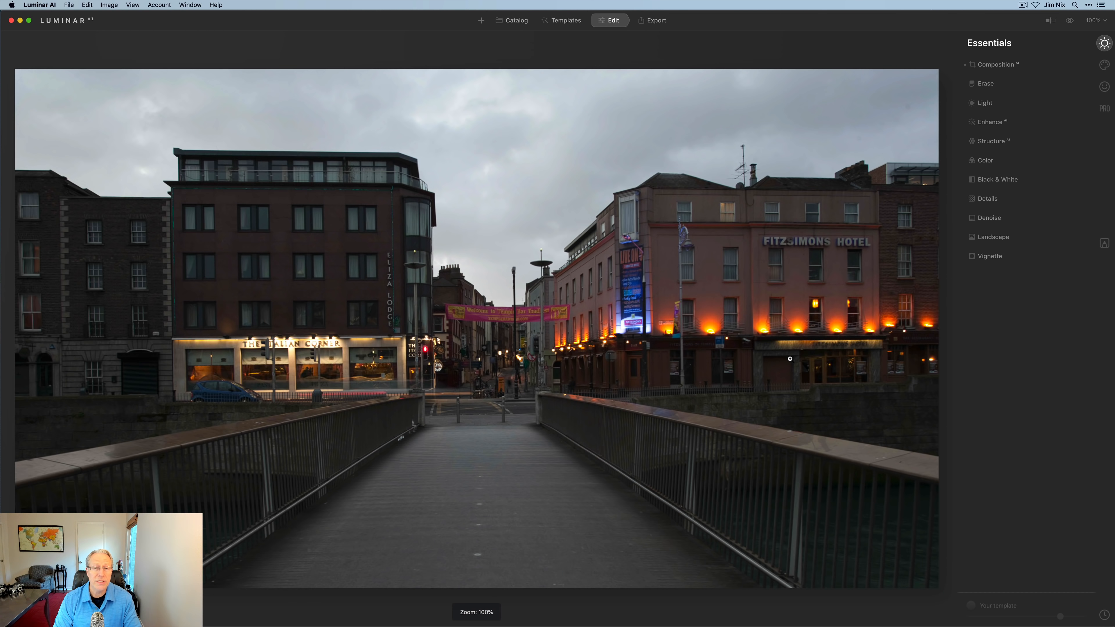
Step: Replace the sky with the custom image Suess-Desert-Sunset-07.jpg from the Desert Sunsets folder and set its Horizon Position to -50
click(1104, 72)
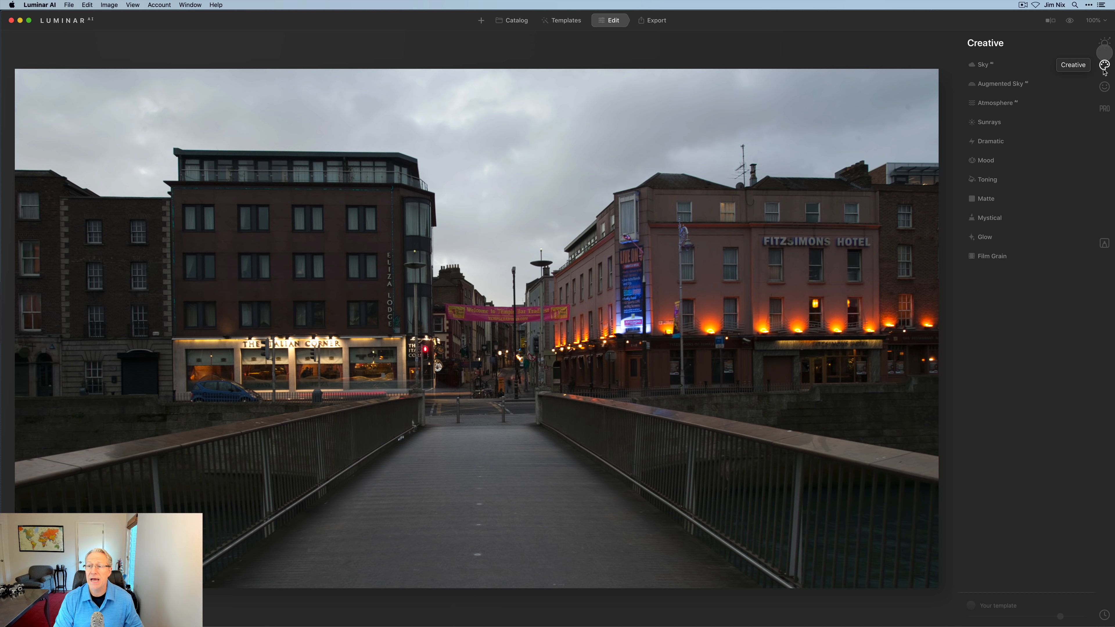
click(991, 67)
click(1008, 89)
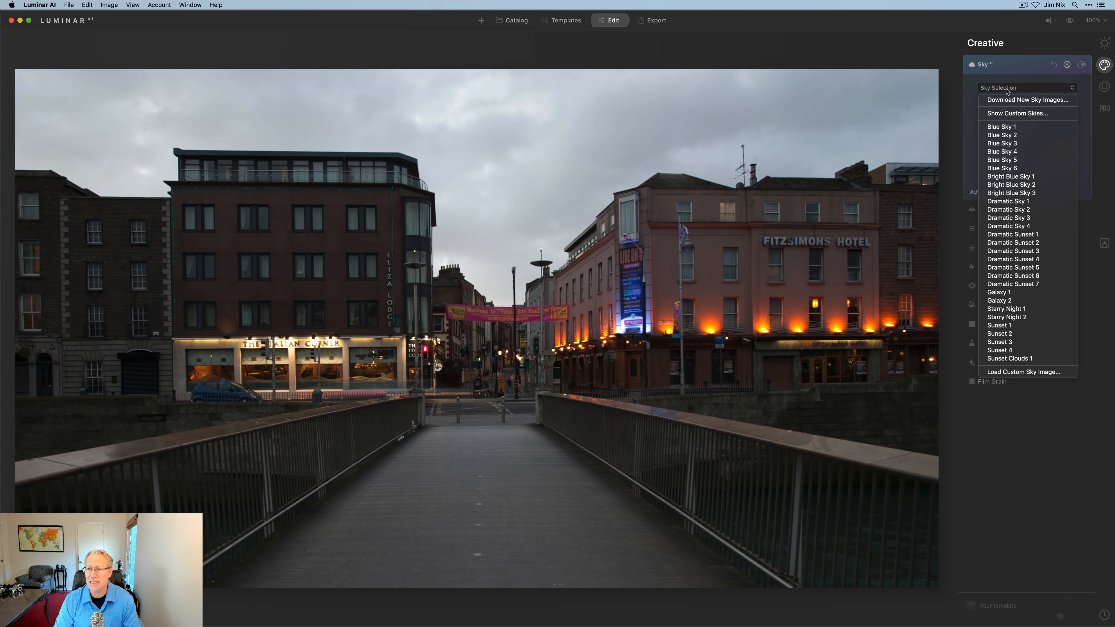
click(1011, 373)
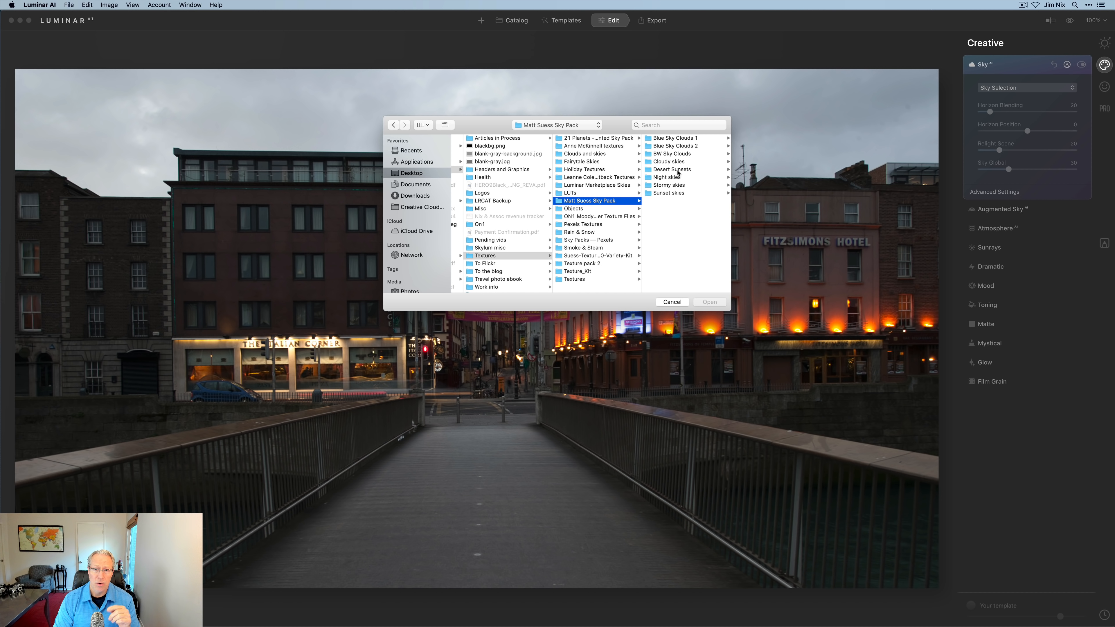
click(678, 170)
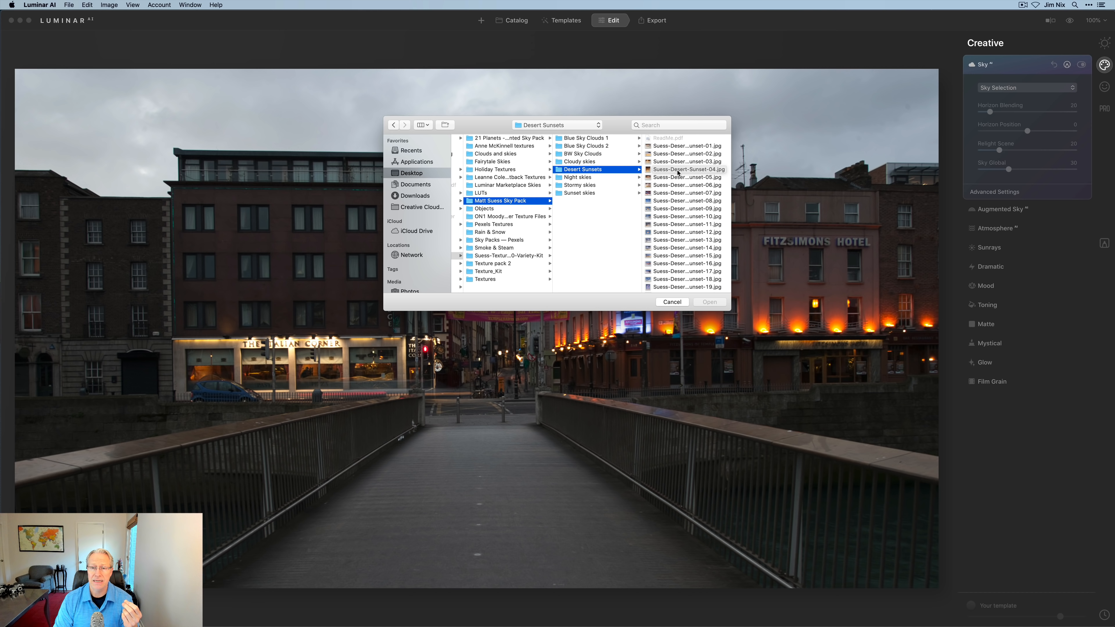
click(678, 194)
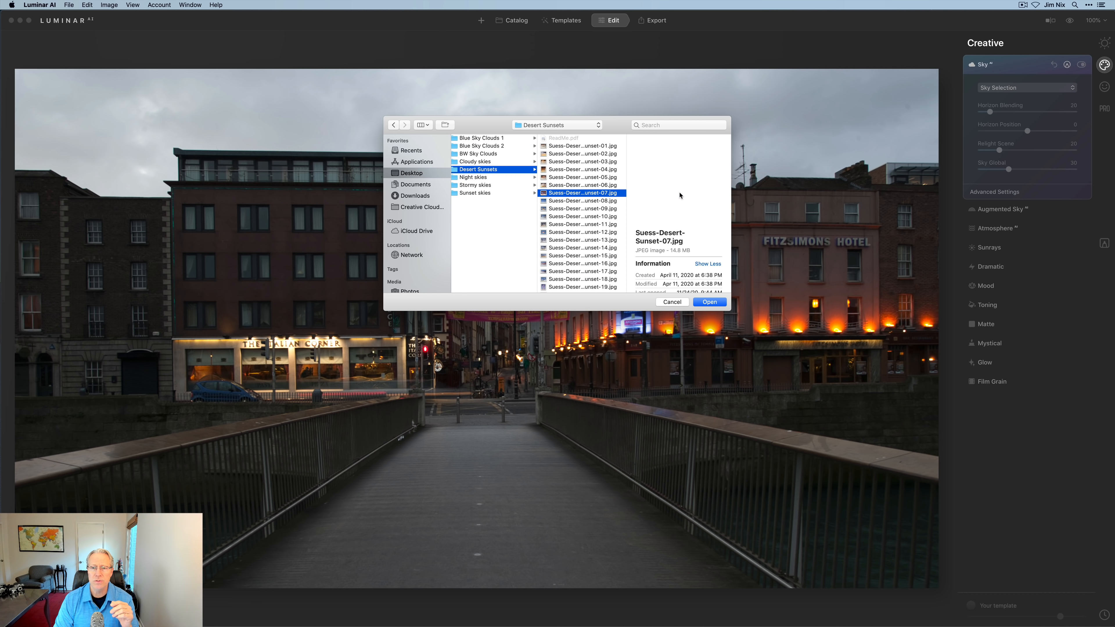
click(709, 302)
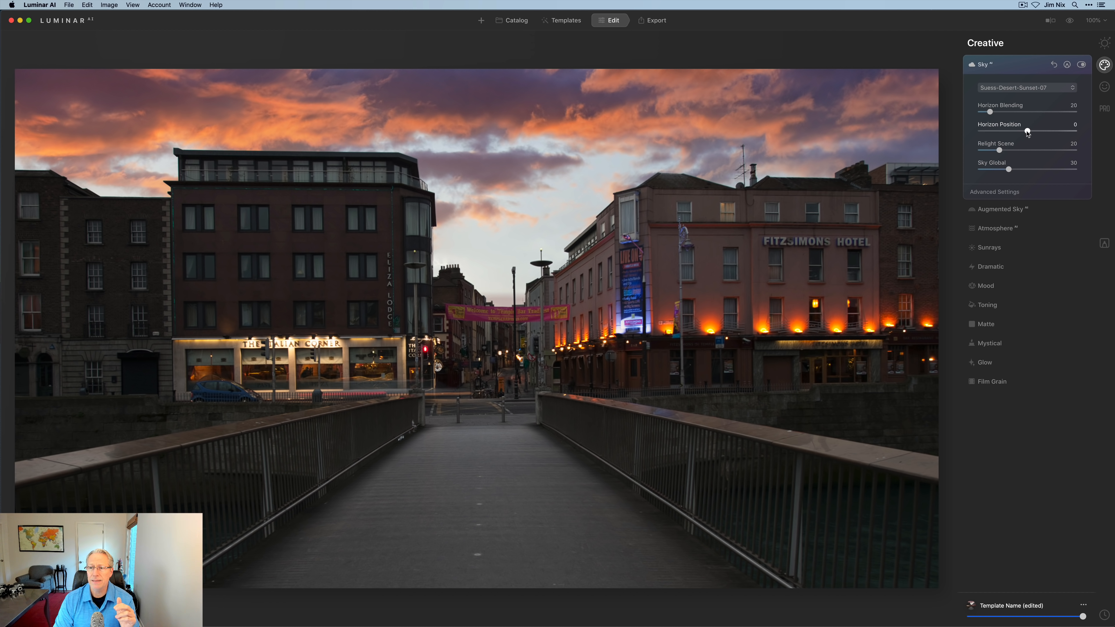
drag(1027, 133, 1004, 133)
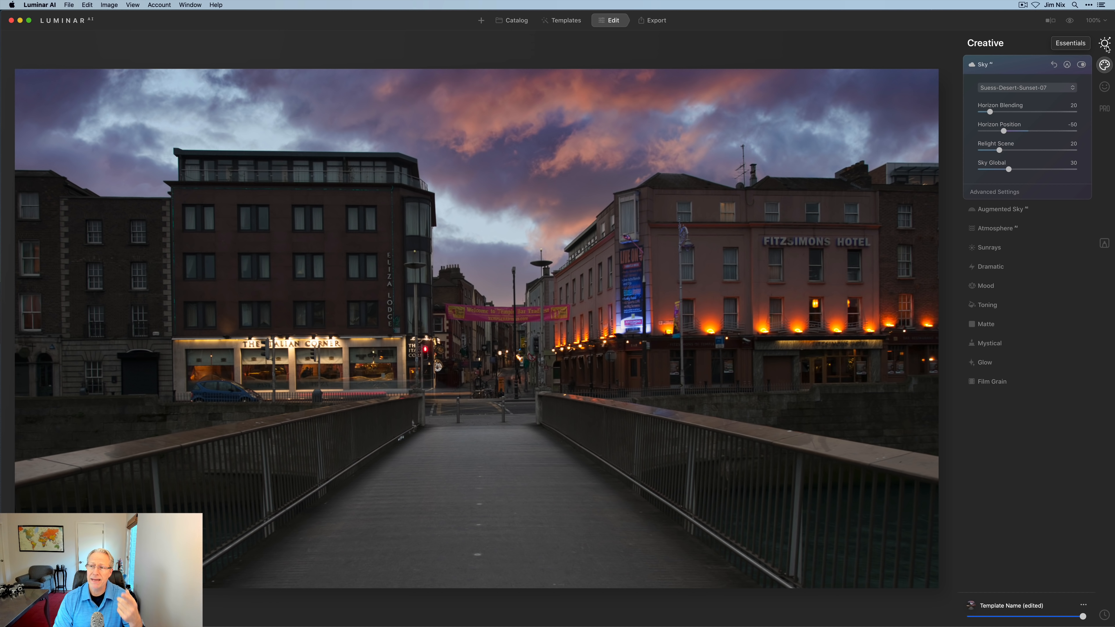
Step: Adjust the Light settings to Temperature 6641, Tint 4, Exposure -0.23 and Smart Contrast 14, comparing with the original photo
click(1105, 43)
click(997, 104)
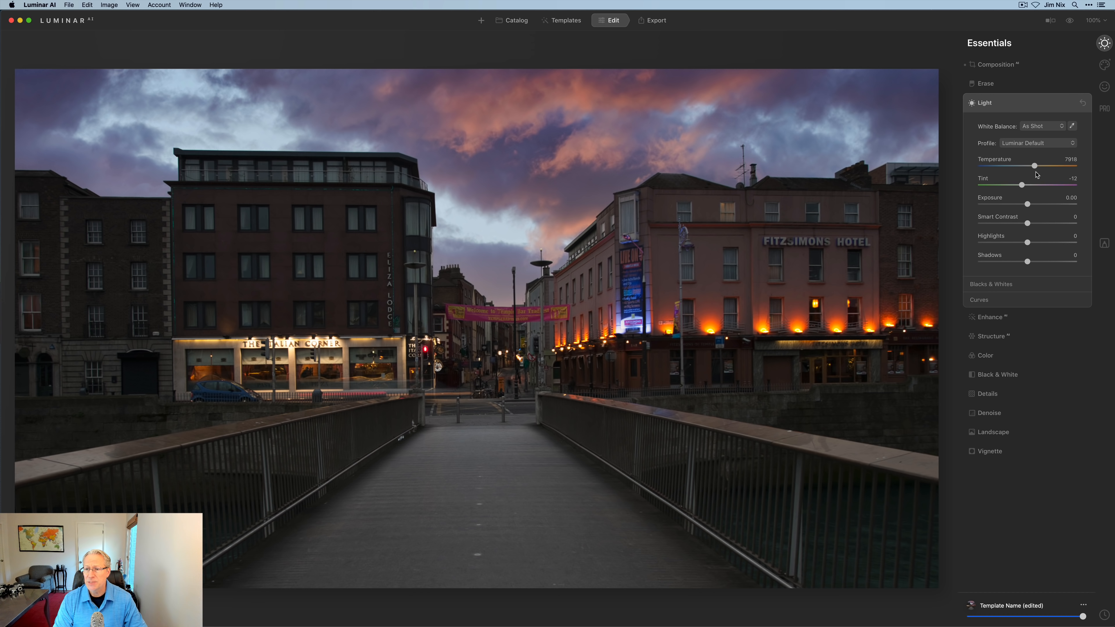
drag(1035, 166, 1028, 168)
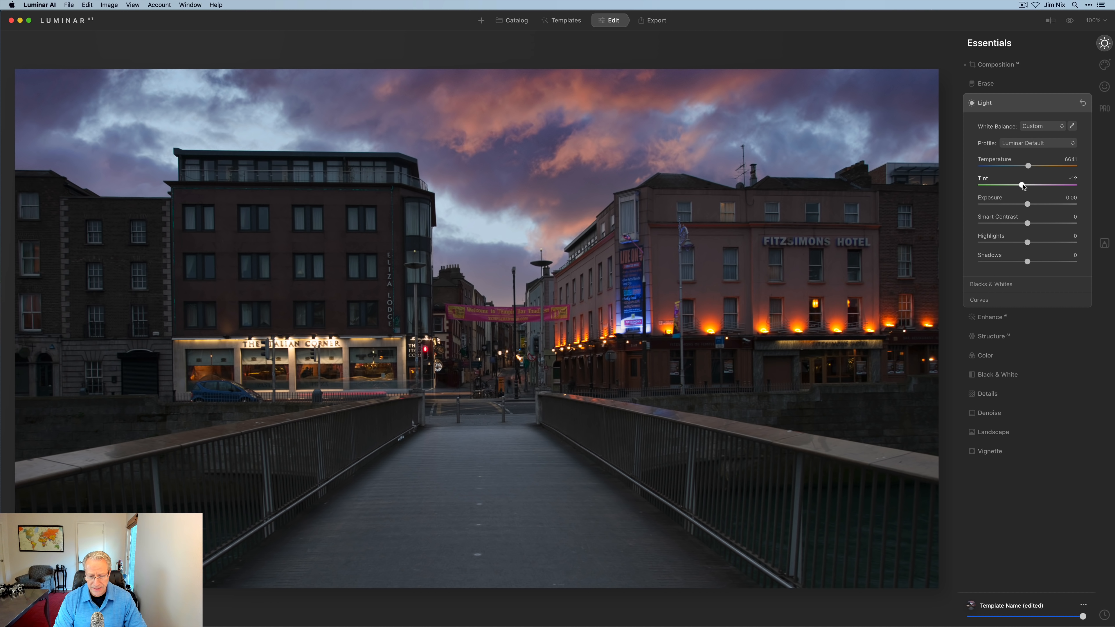
drag(1023, 186, 1031, 187)
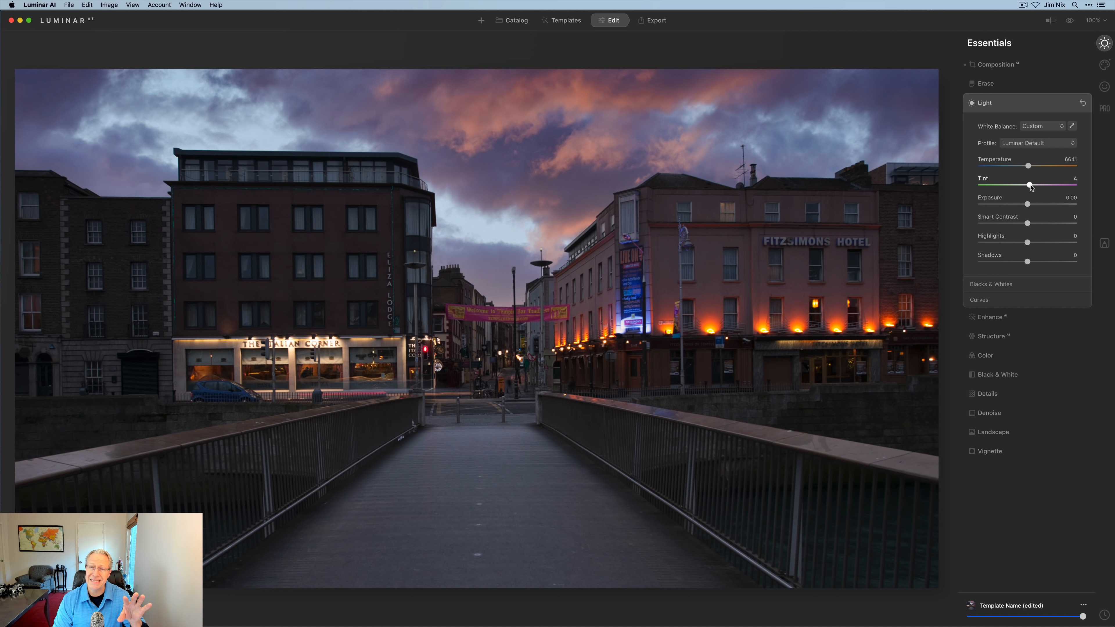
click(1070, 20)
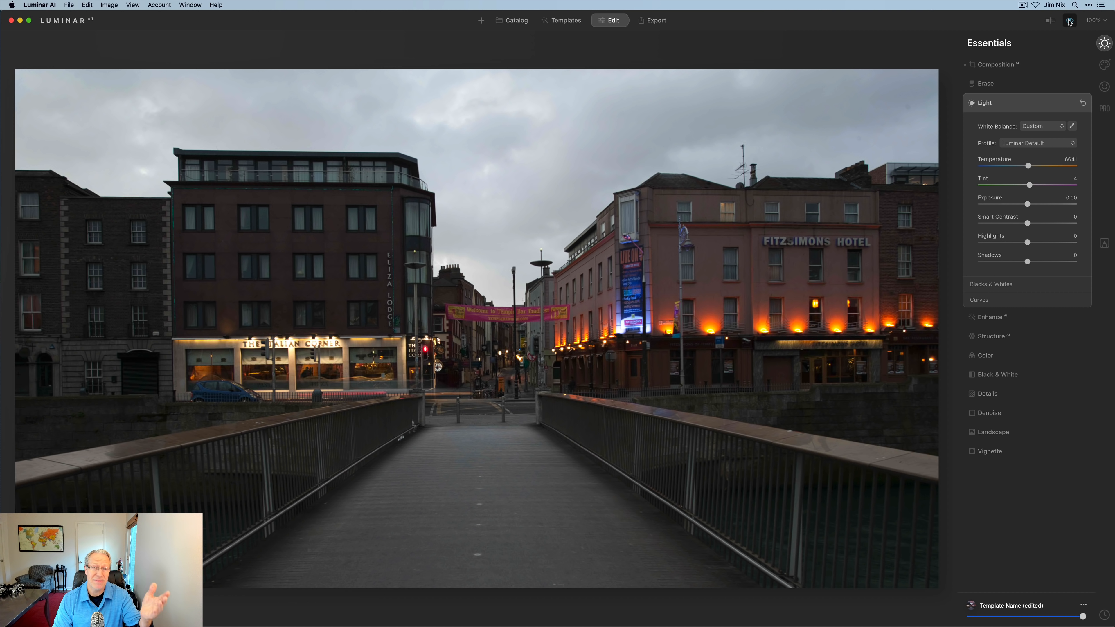
click(1070, 21)
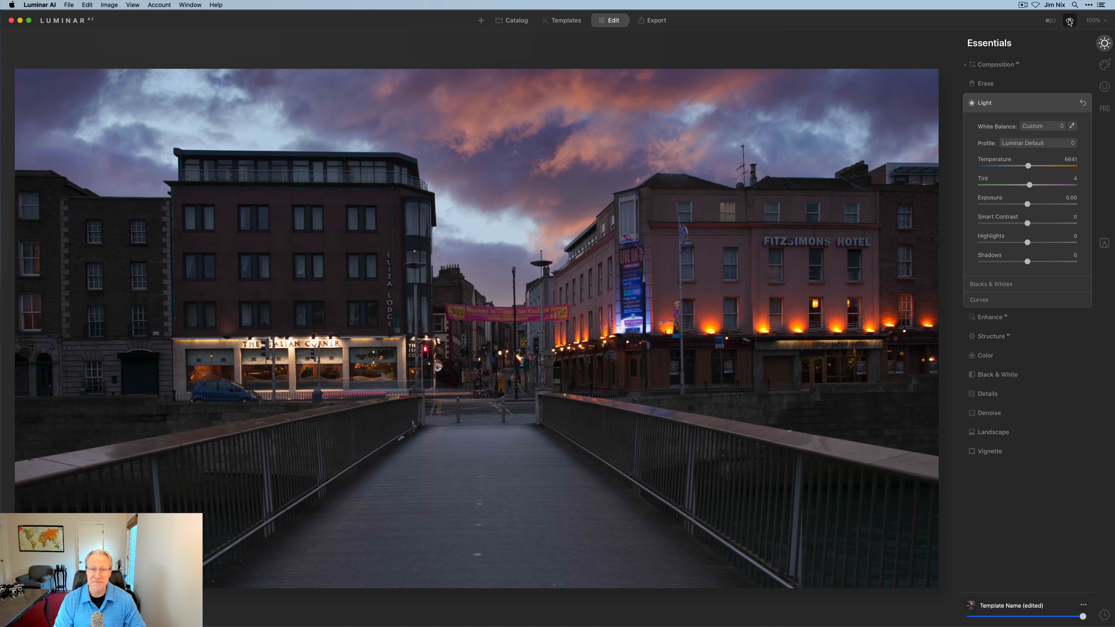
drag(1028, 205, 1026, 207)
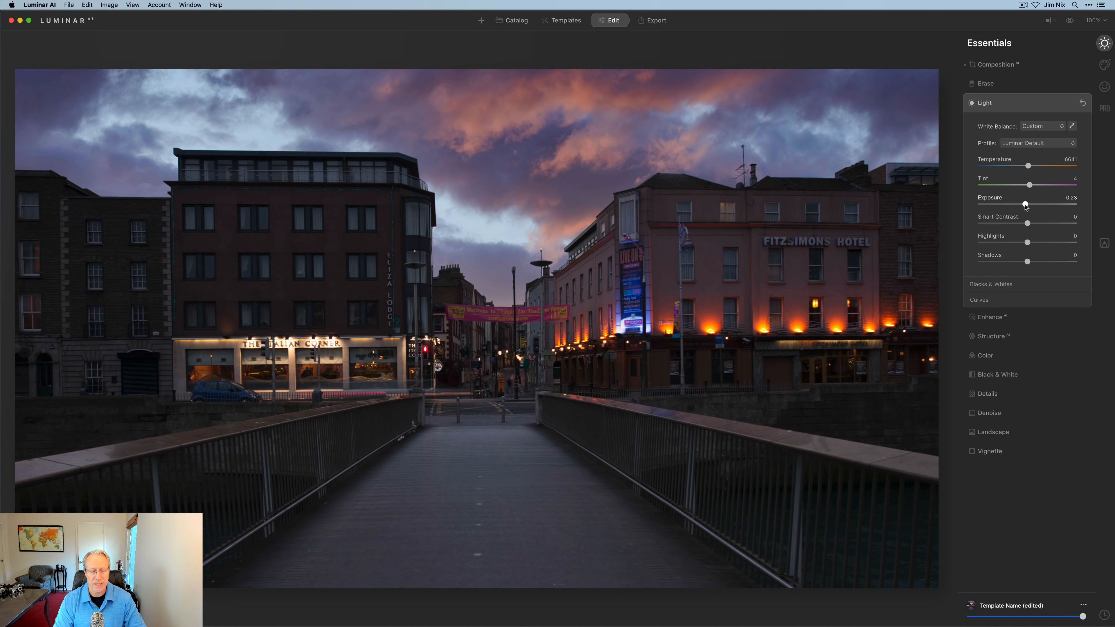
drag(1023, 219, 1034, 224)
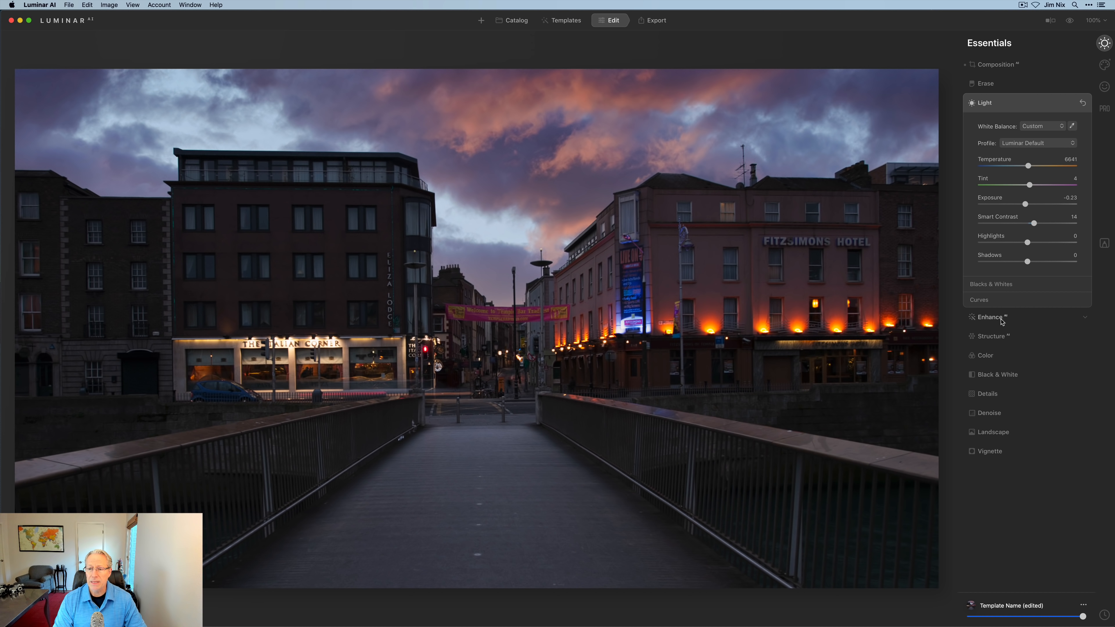
Step: Set Enhance AI to Accent 11 and Sky Enhancer 35, and compare the photo with and without the effect
click(989, 317)
drag(981, 153, 1016, 171)
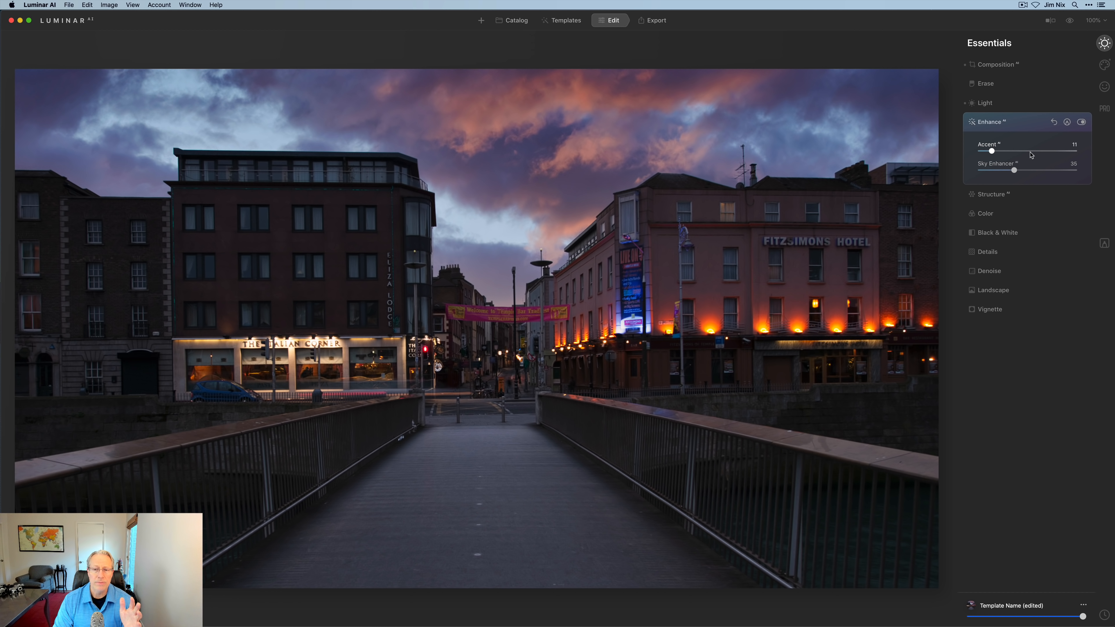
click(1081, 123)
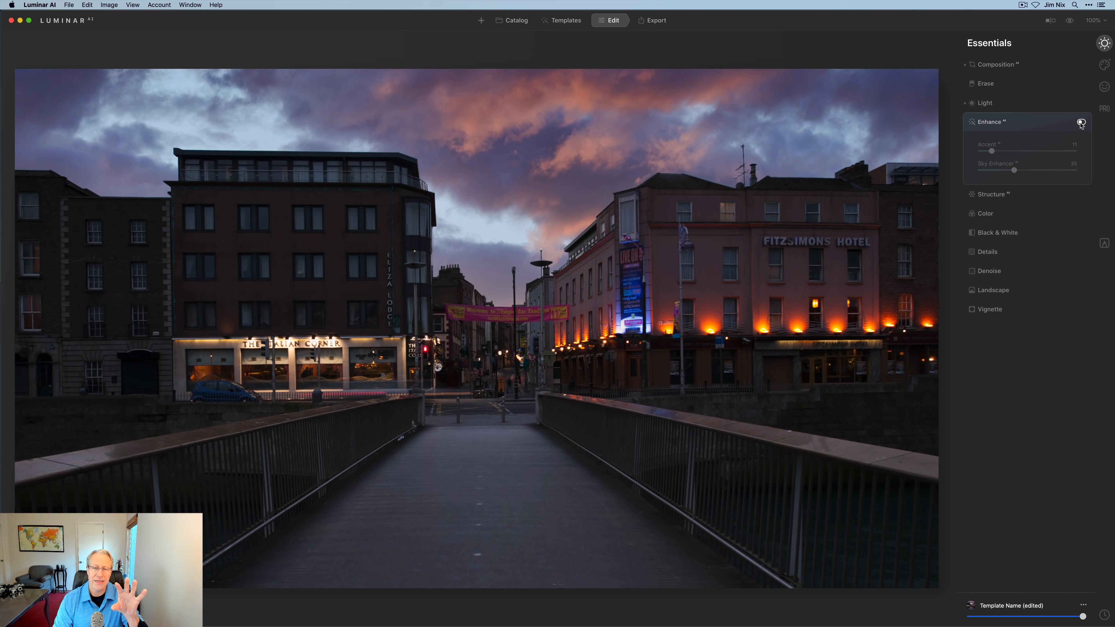
click(1081, 123)
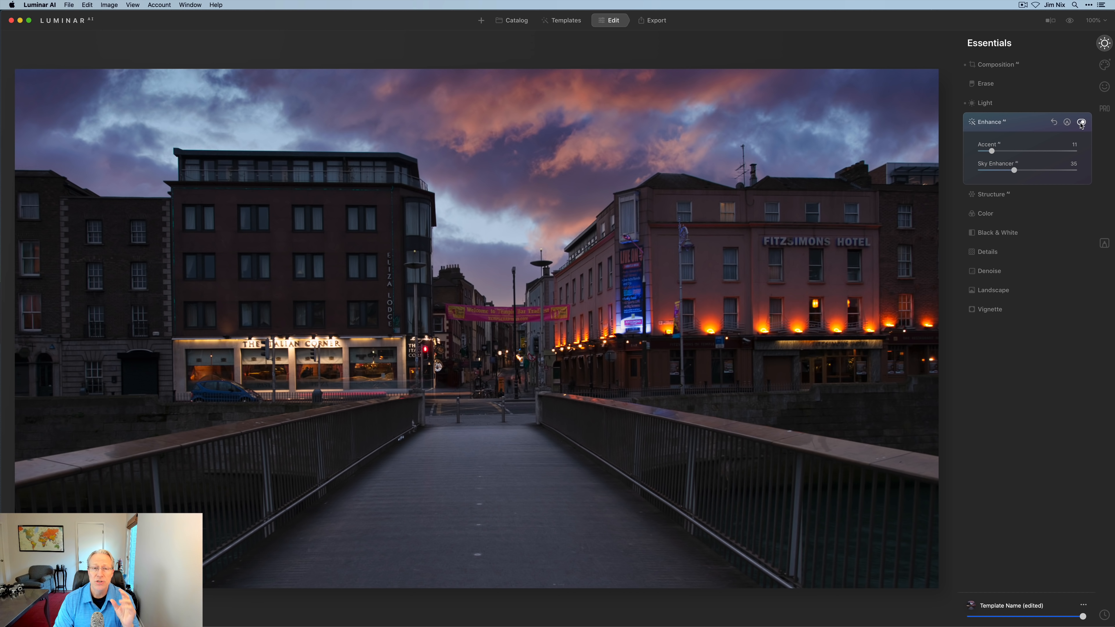
Step: Set the Structure AI Amount to 19 and the Landscape Golden Hour to 30
click(993, 194)
drag(1027, 170, 1037, 171)
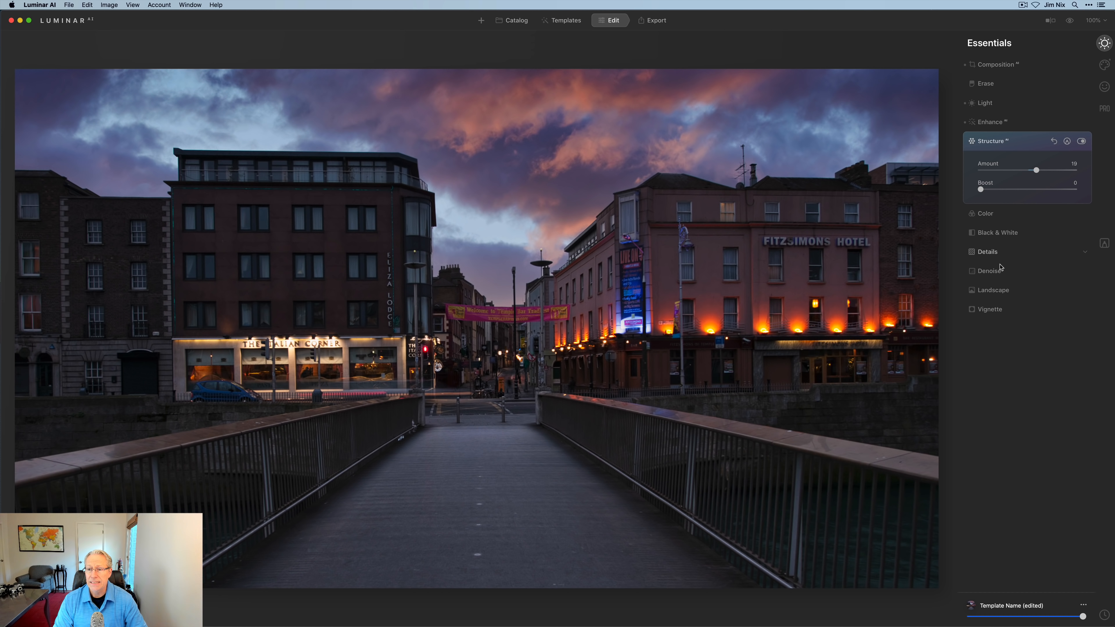
click(993, 290)
drag(980, 289, 1010, 291)
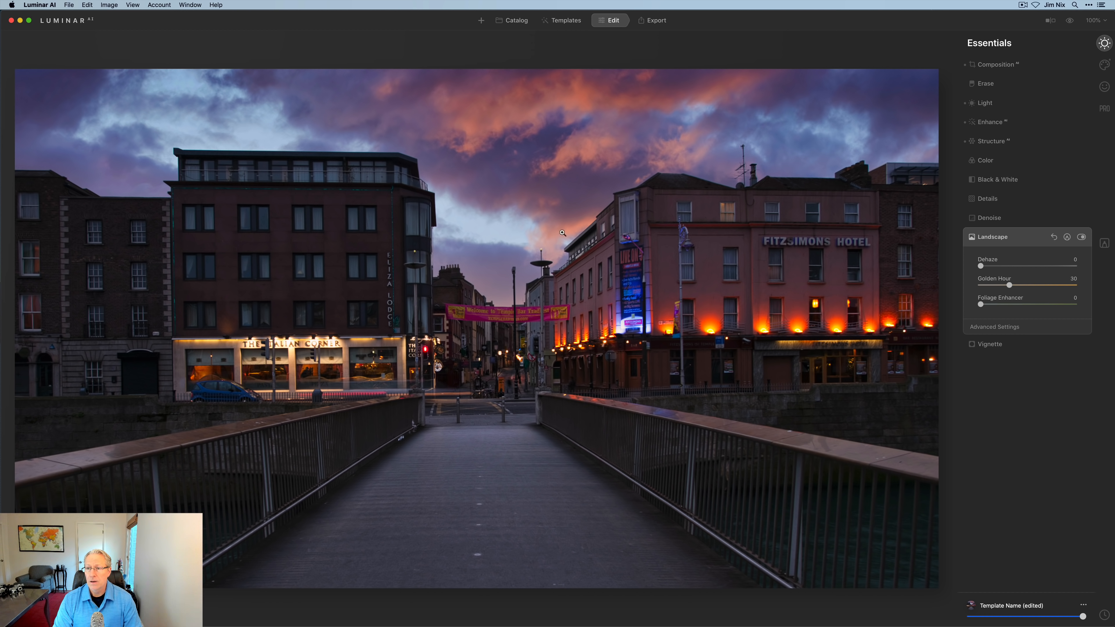
Step: Apply the Dramatic effect with Amount 35, compare with the original, and raise the Mystical Amount to about a third of its range
click(1104, 66)
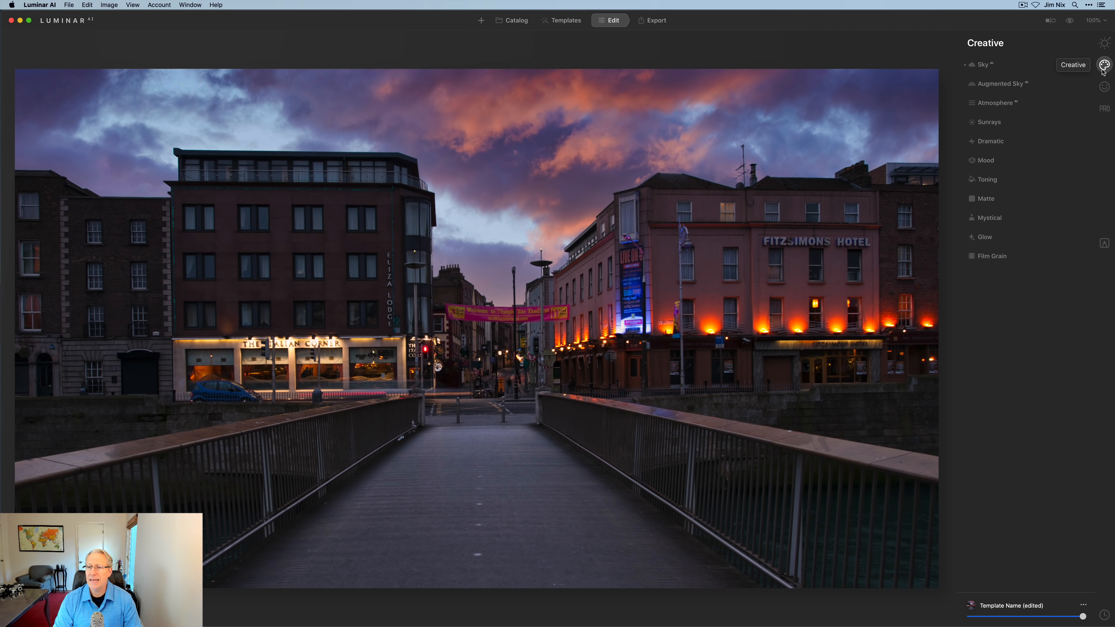
click(994, 142)
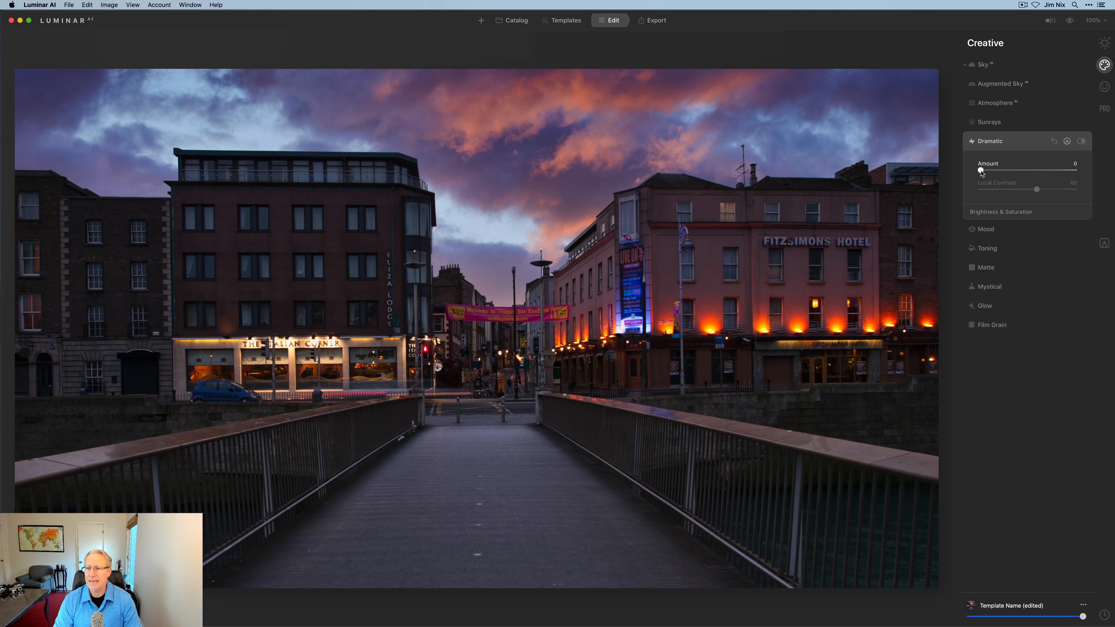
drag(980, 171, 1016, 174)
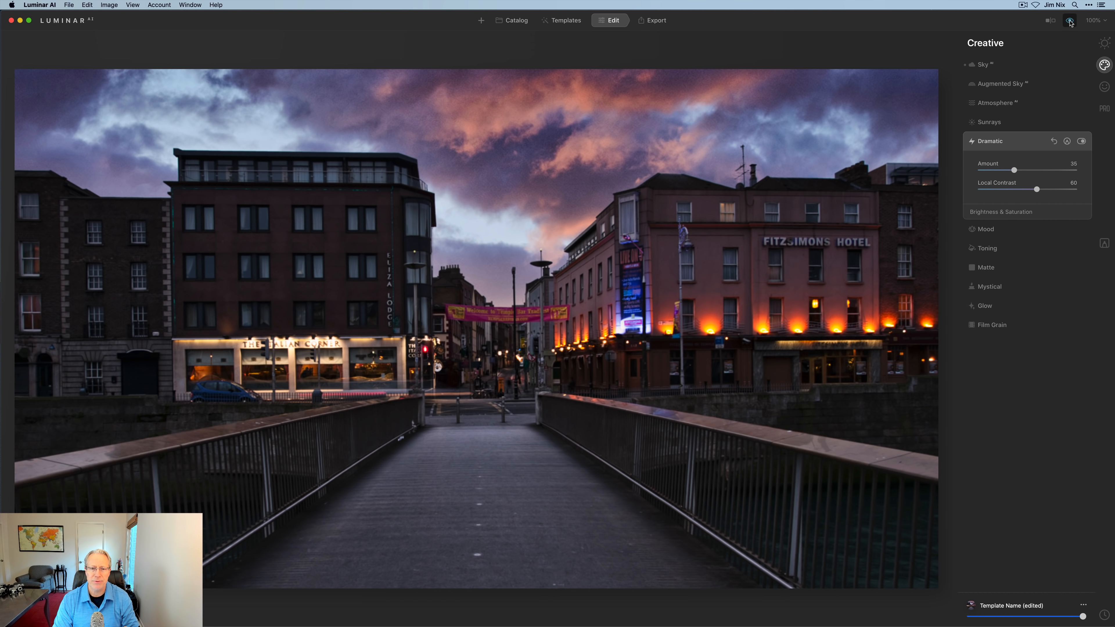
click(1070, 21)
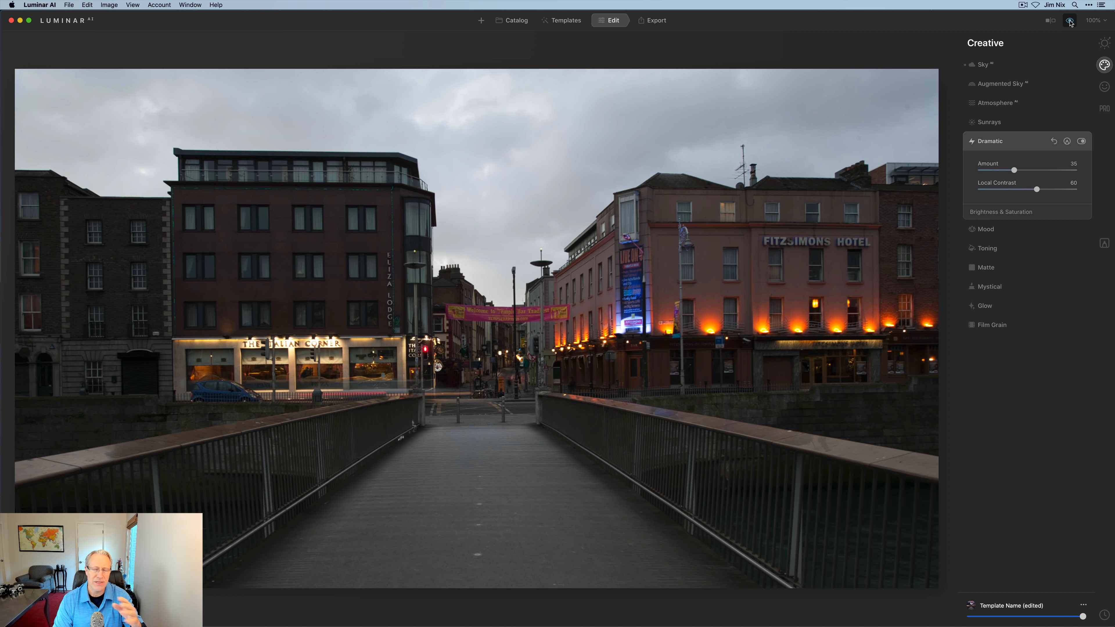
click(1070, 21)
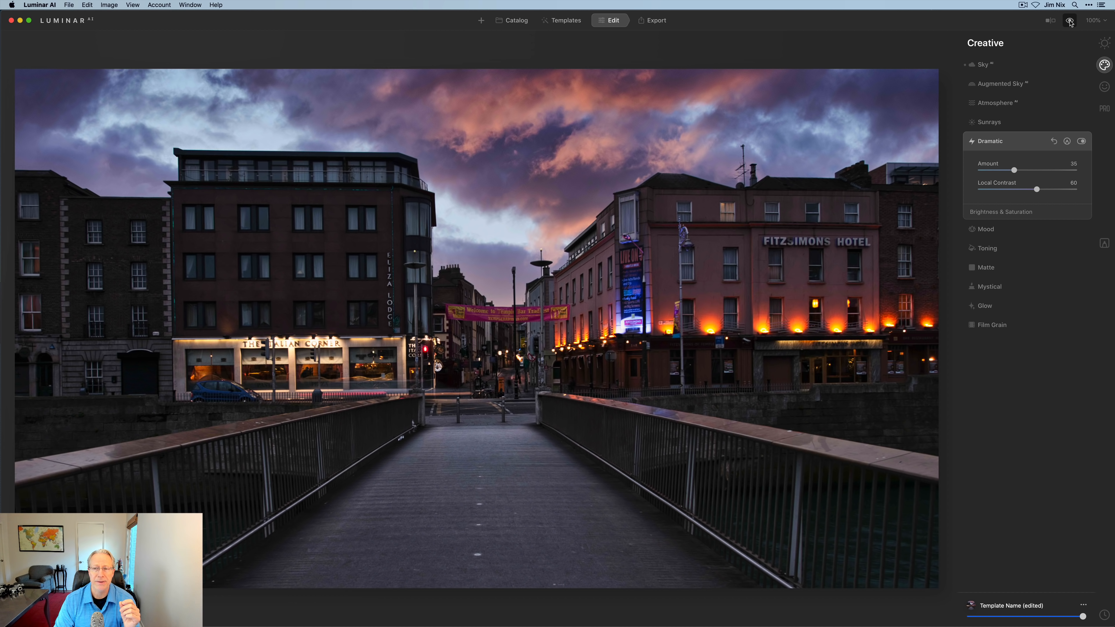
click(1003, 289)
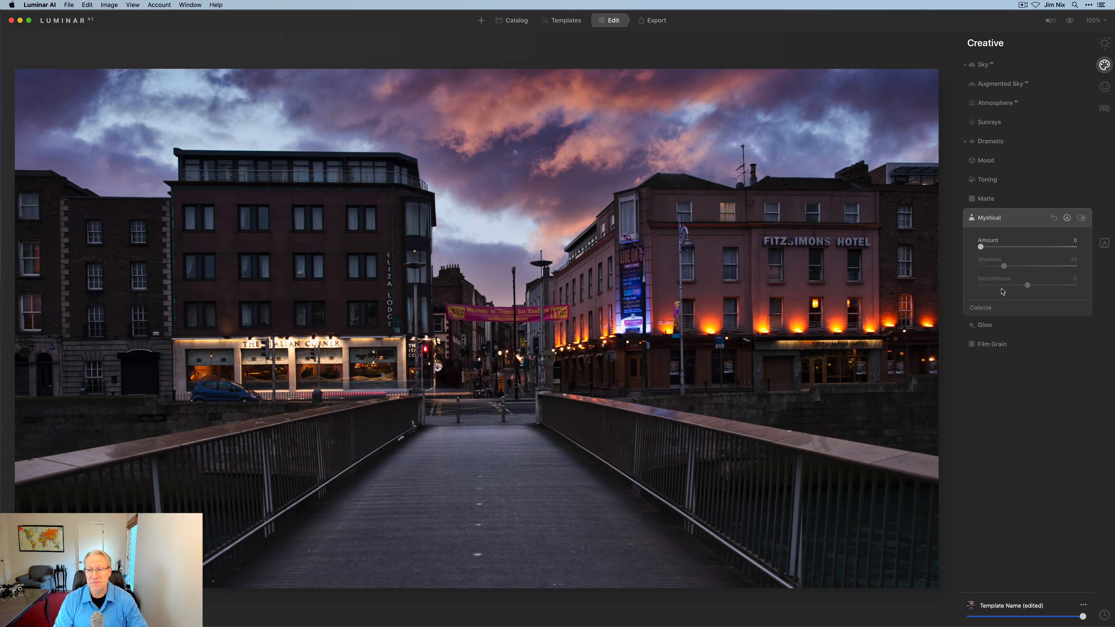
drag(980, 247, 1017, 249)
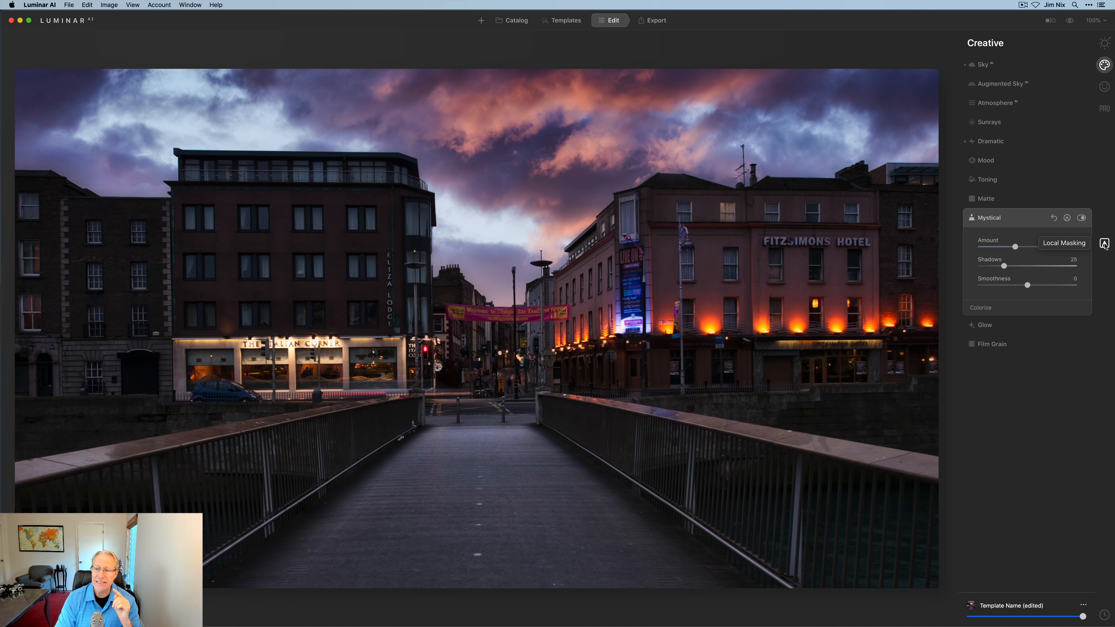
Step: Add a Basic local adjustment with a gradient mask covering the bridge and foreground below the buildings, and check its mask overlay
click(1104, 244)
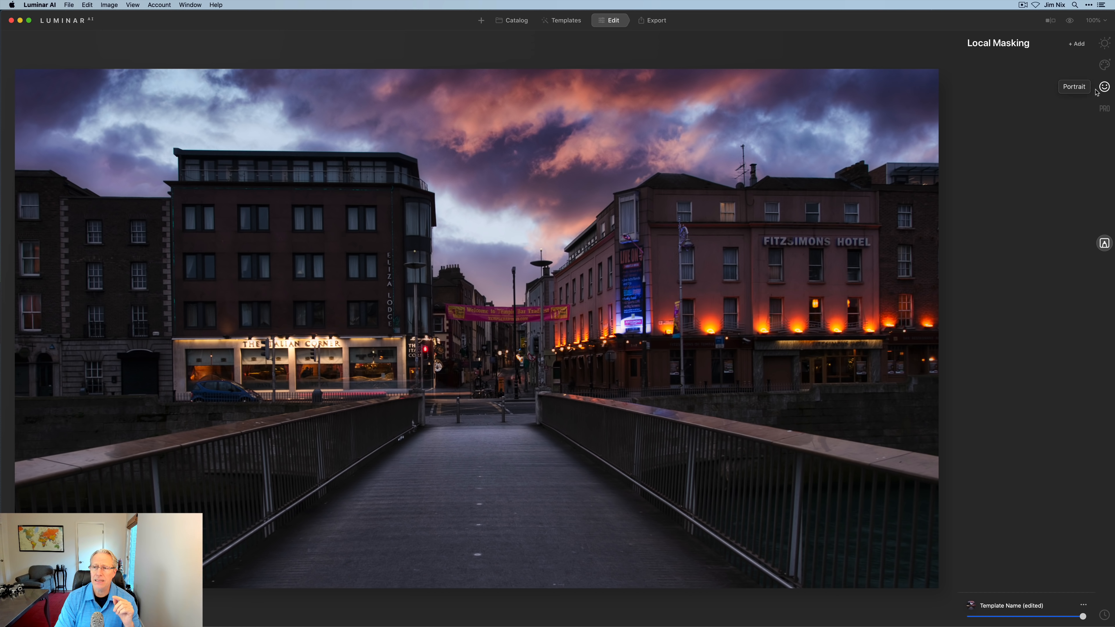
click(1082, 44)
click(1062, 53)
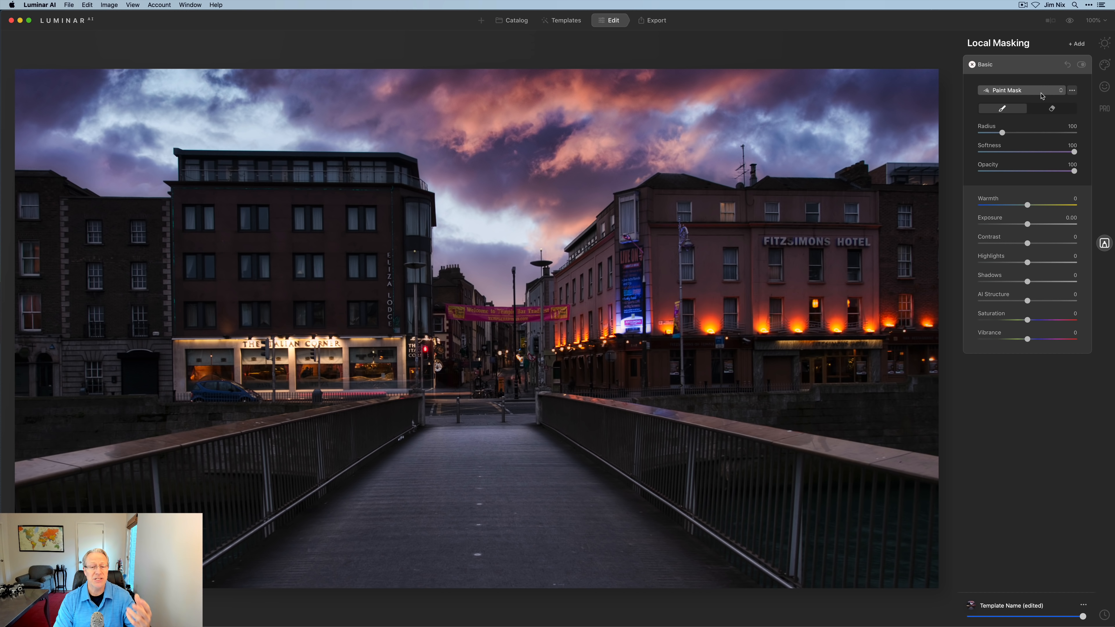
click(1042, 95)
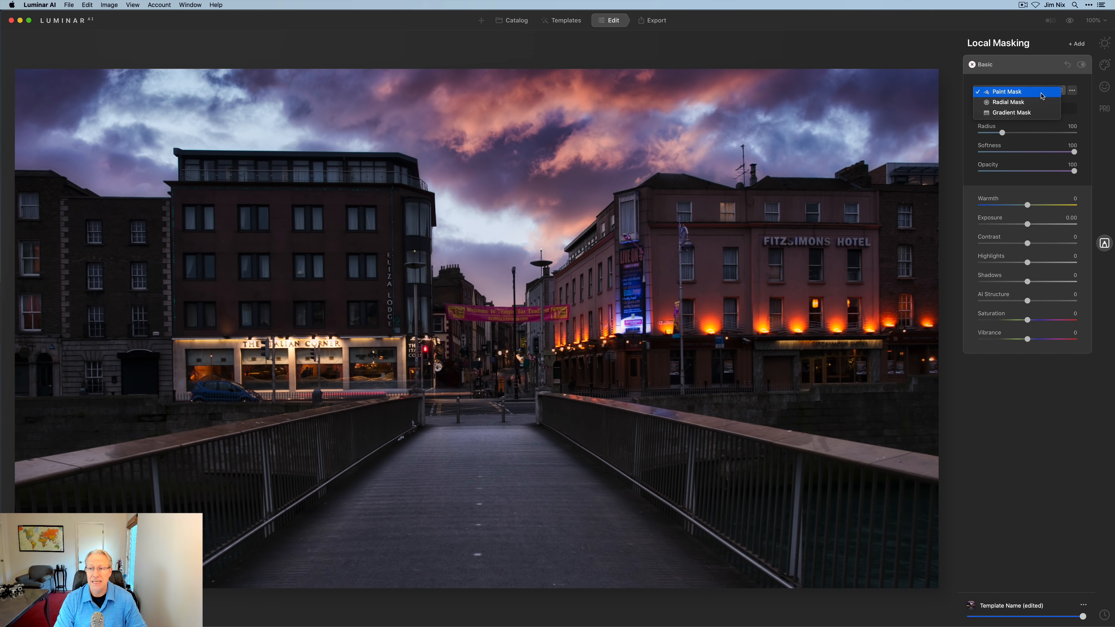
click(1026, 114)
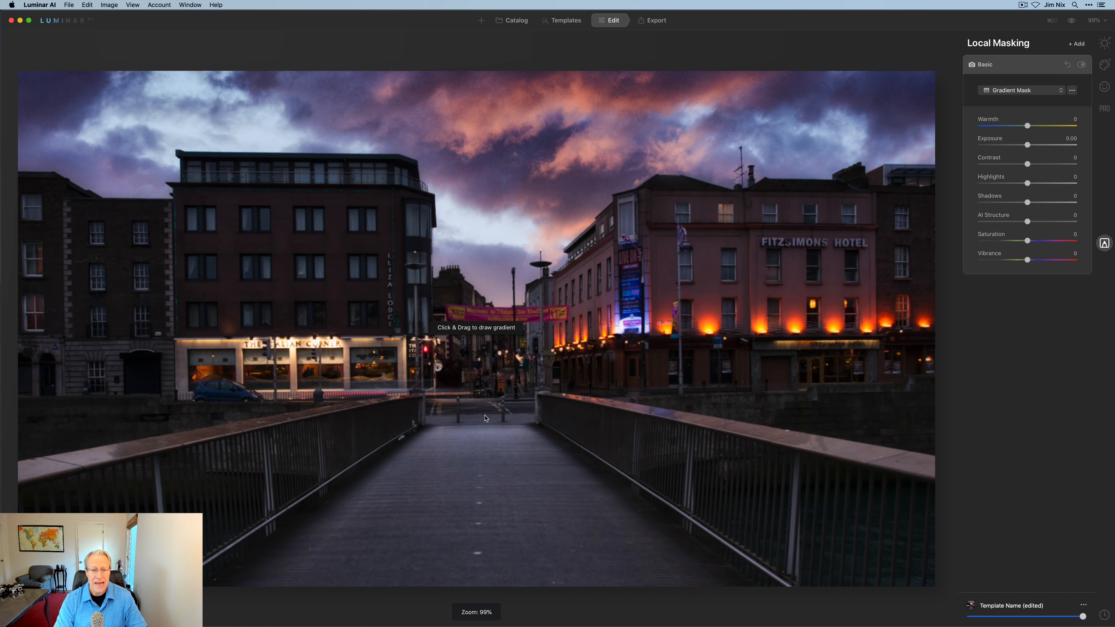
drag(499, 421, 500, 351)
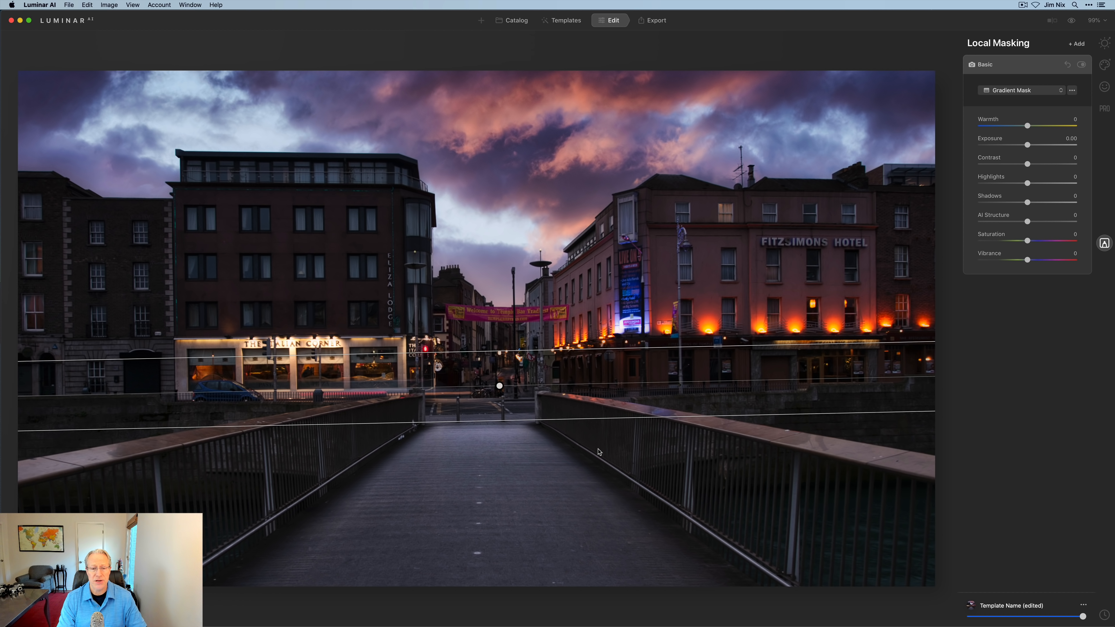
key(slash)
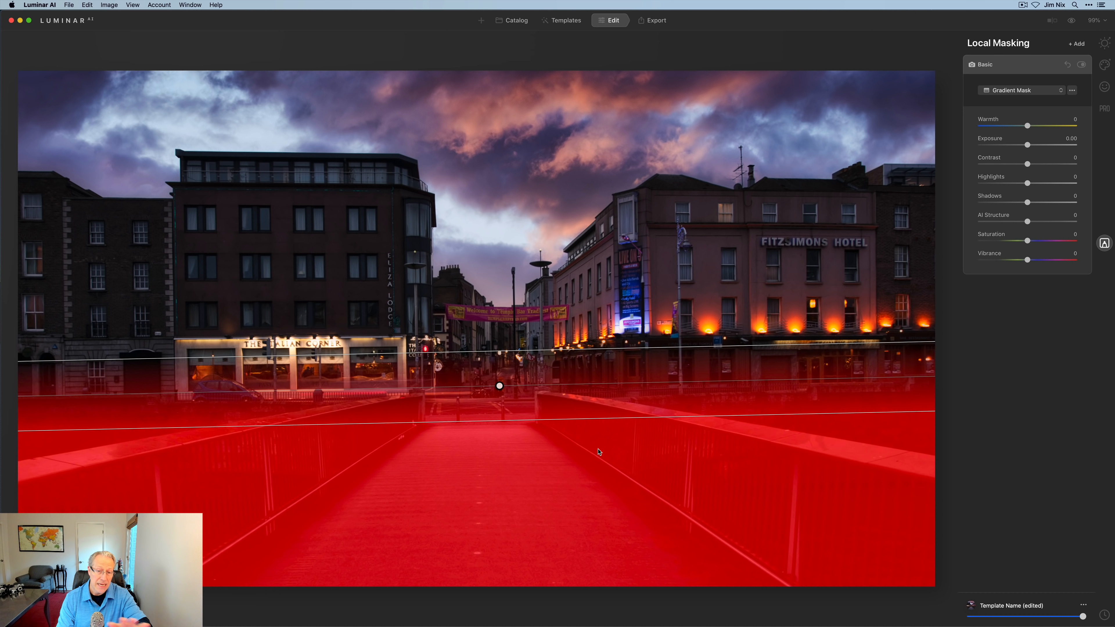
key(slash)
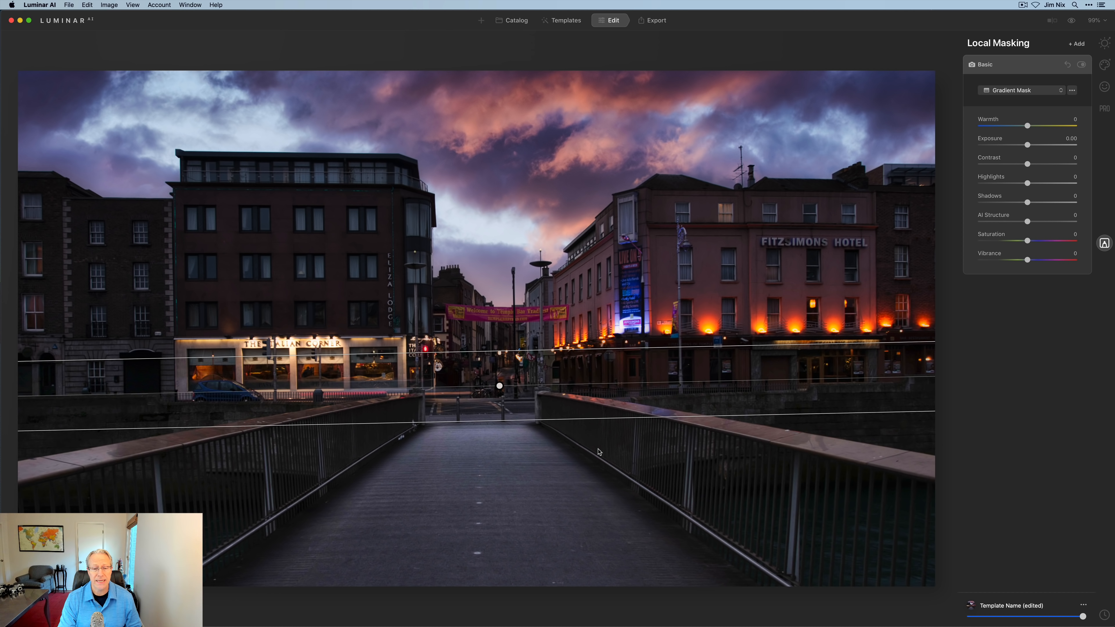
key(Return)
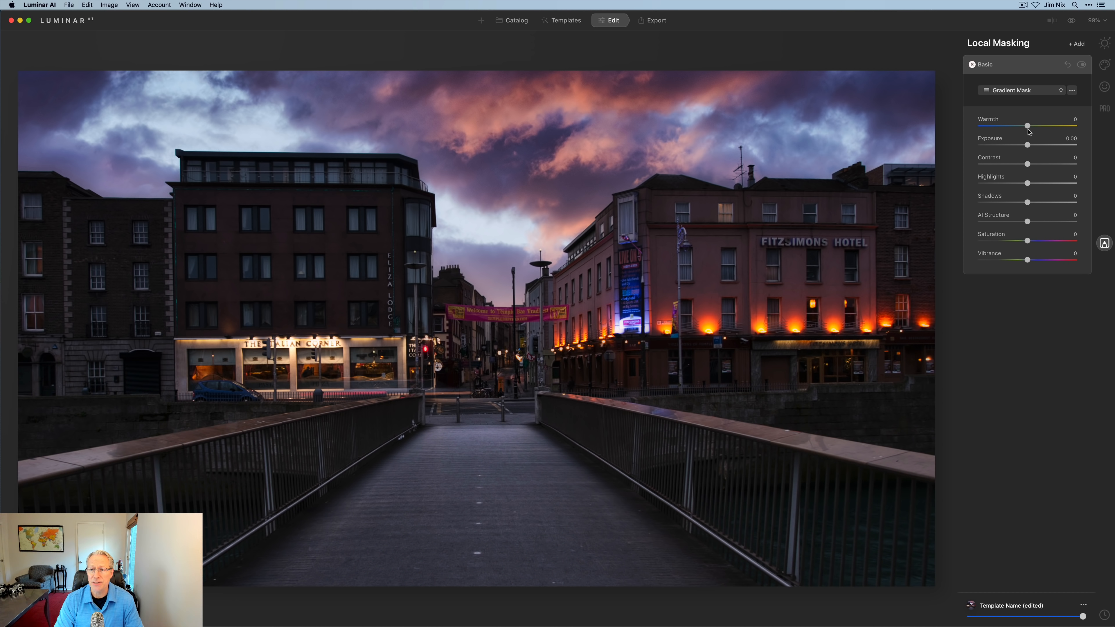
Step: Set the gradient-masked foreground to Warmth 42, Contrast 10, AI Structure 9 and Vibrance 14, and compare it with and without the adjustment
drag(1028, 126, 1048, 128)
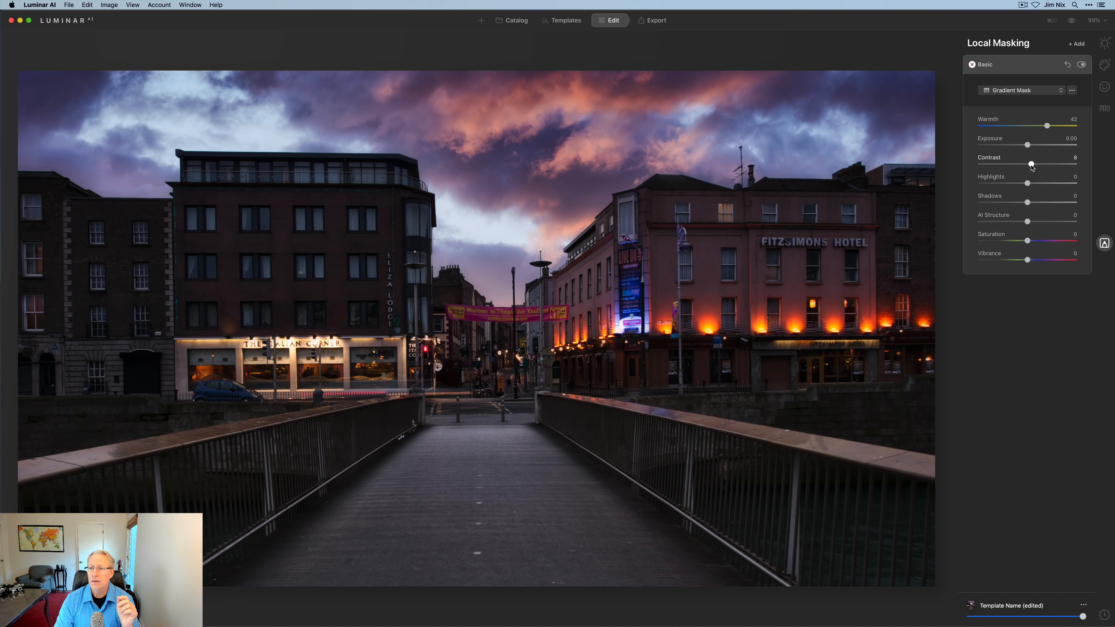
drag(1028, 164, 1033, 168)
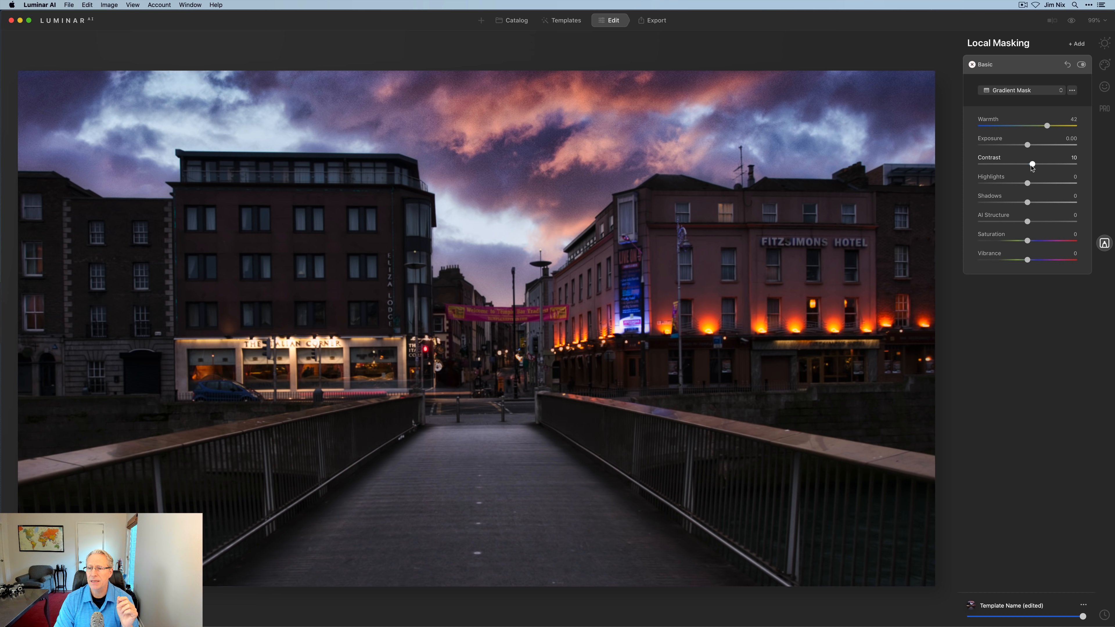
drag(1028, 221, 1032, 224)
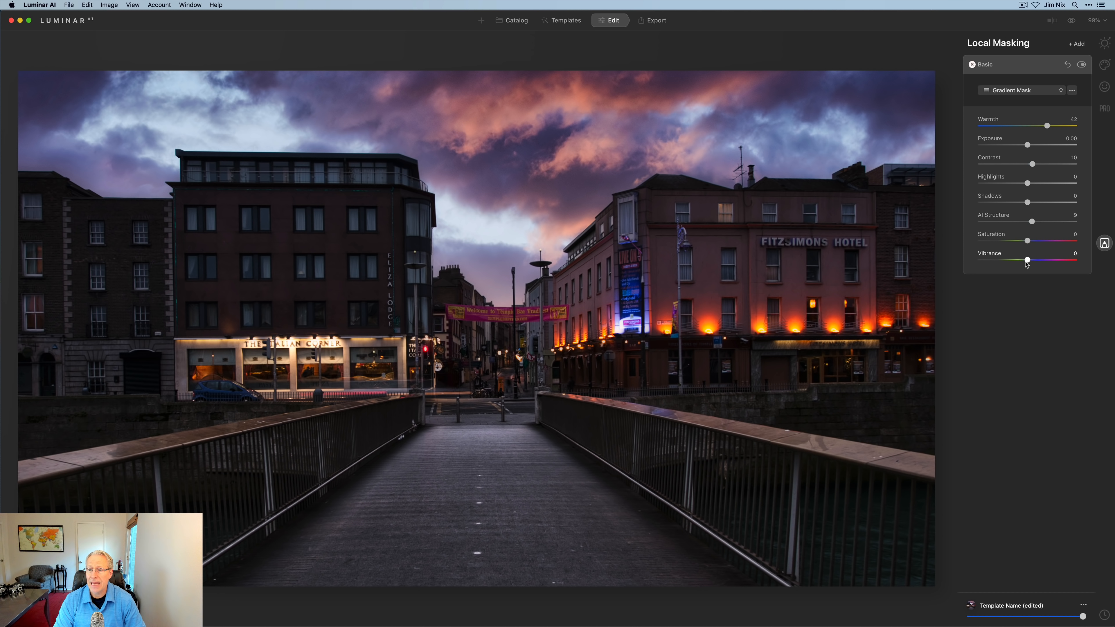
drag(1027, 261, 1034, 262)
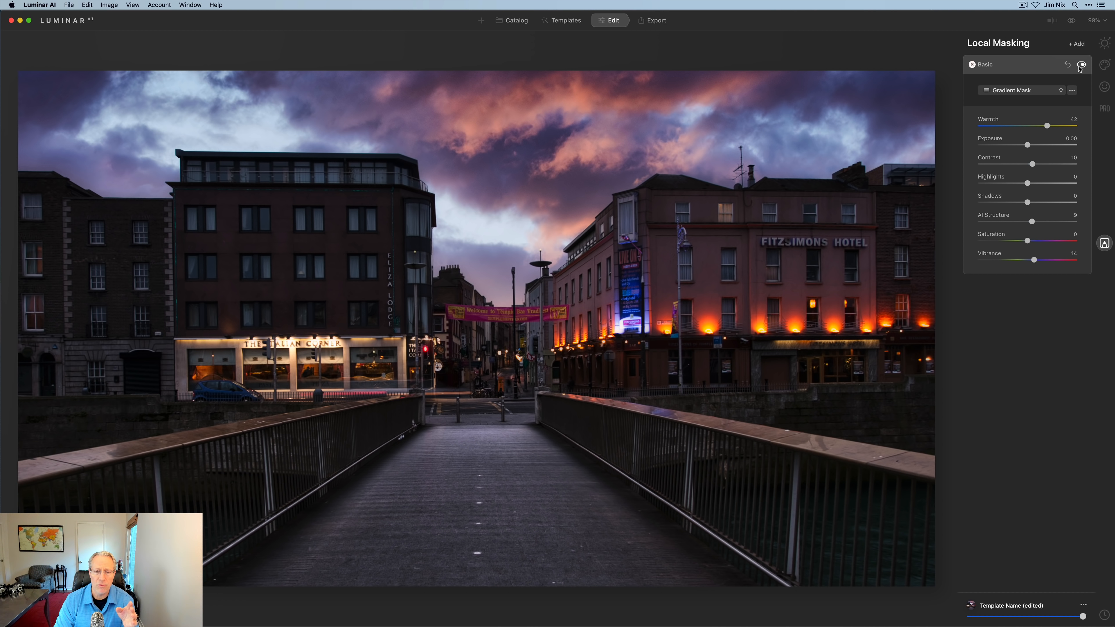
click(1080, 67)
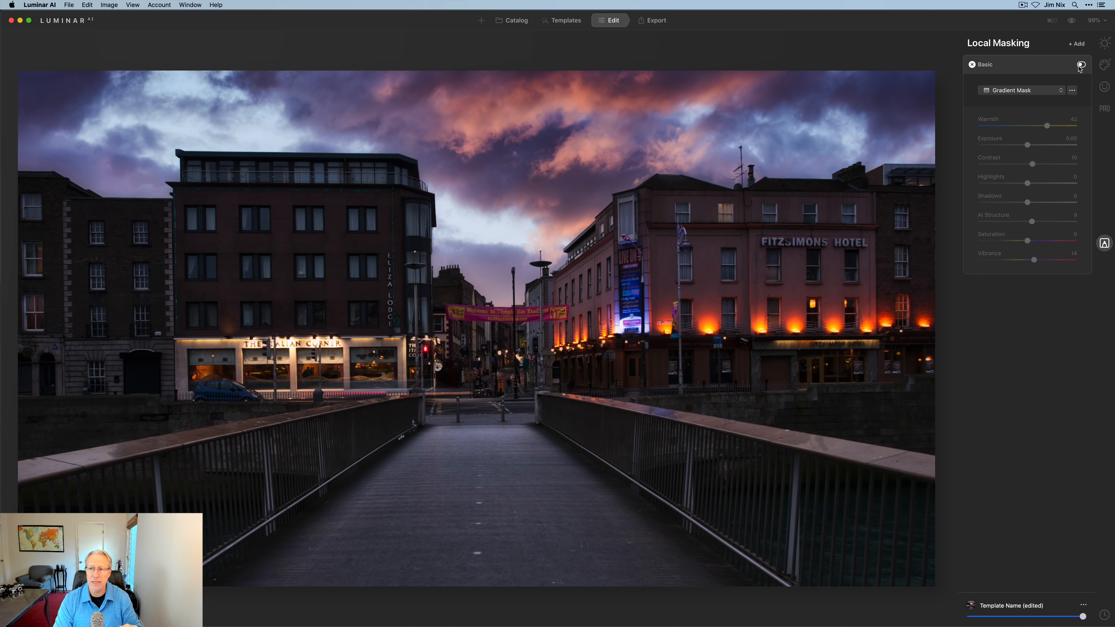
click(1080, 66)
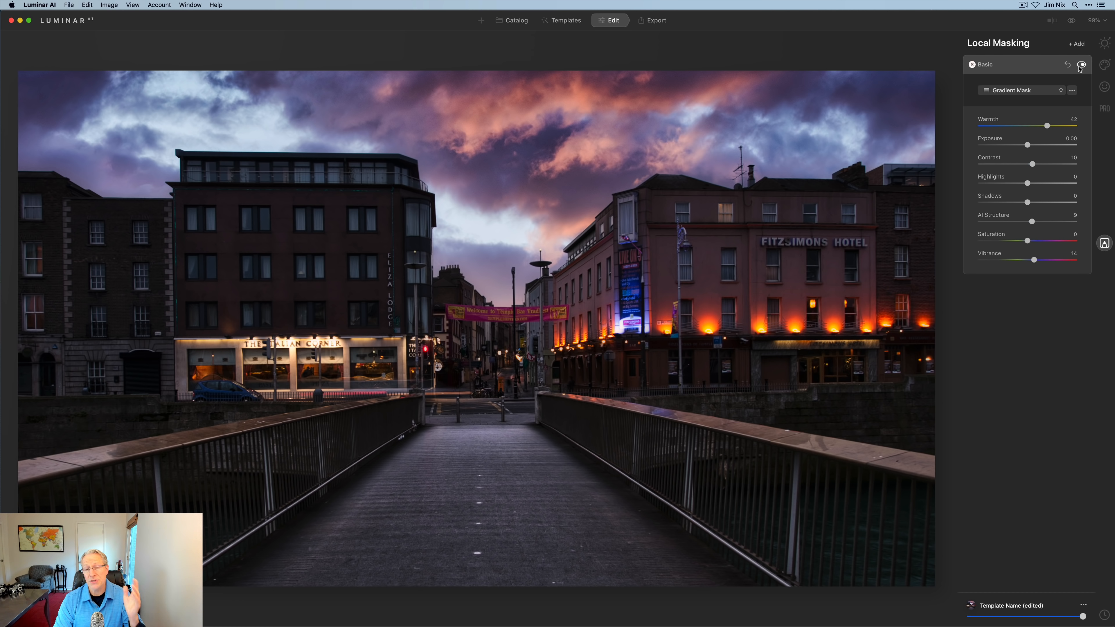
Step: Add another Basic adjustment with AI Structure -60 and paint it over the sky with an enlarged soft brush of Radius 160
click(1077, 43)
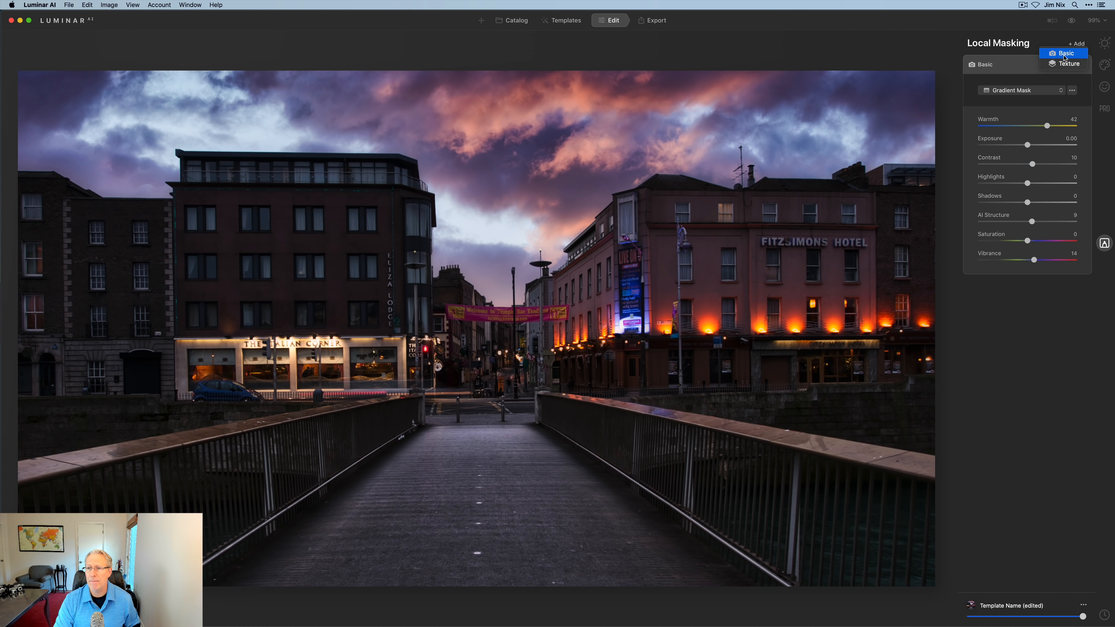
click(1063, 53)
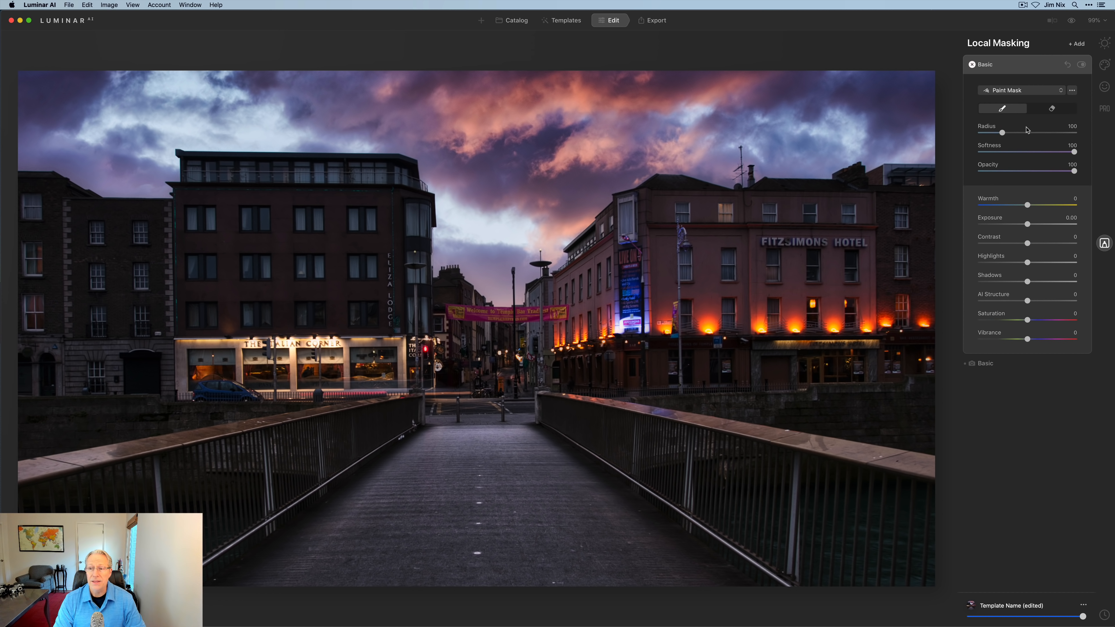
drag(1029, 301, 1001, 301)
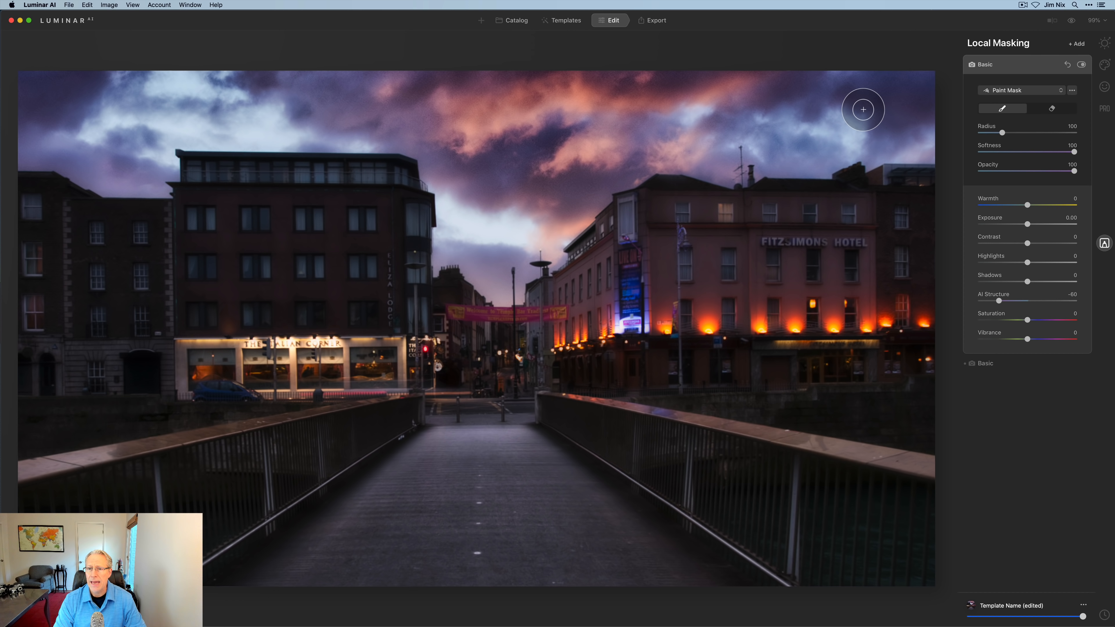
key(bracketright)
key(bracketright)
key(bracketright)
key(bracketright)
key(bracketright)
key(bracketright)
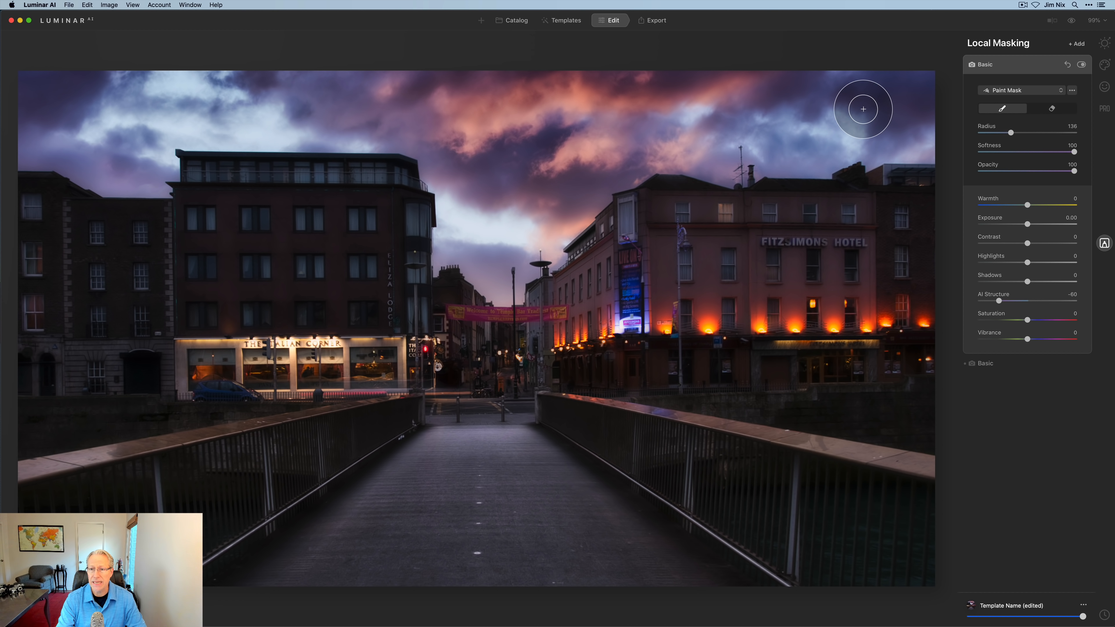
mouse_move(859, 107)
mouse_down()
mouse_move(885, 102)
mouse_move(883, 84)
mouse_move(923, 87)
mouse_move(927, 127)
mouse_move(801, 142)
mouse_move(941, 125)
mouse_move(831, 47)
mouse_move(695, 72)
mouse_move(811, 104)
mouse_move(825, 133)
mouse_move(713, 149)
mouse_move(629, 141)
mouse_move(520, 224)
mouse_move(520, 242)
mouse_move(565, 220)
mouse_move(508, 266)
mouse_move(458, 219)
mouse_move(569, 134)
mouse_move(789, 86)
mouse_move(545, 85)
mouse_move(595, 89)
mouse_move(514, 158)
mouse_move(472, 242)
mouse_move(478, 182)
mouse_move(370, 111)
mouse_move(539, 80)
mouse_move(325, 85)
mouse_move(420, 124)
mouse_move(181, 135)
mouse_move(136, 178)
mouse_move(1, 131)
mouse_move(215, 129)
mouse_move(0, 94)
mouse_move(417, 77)
mouse_move(550, 102)
mouse_move(749, 98)
mouse_move(739, 124)
mouse_move(941, 123)
mouse_up()
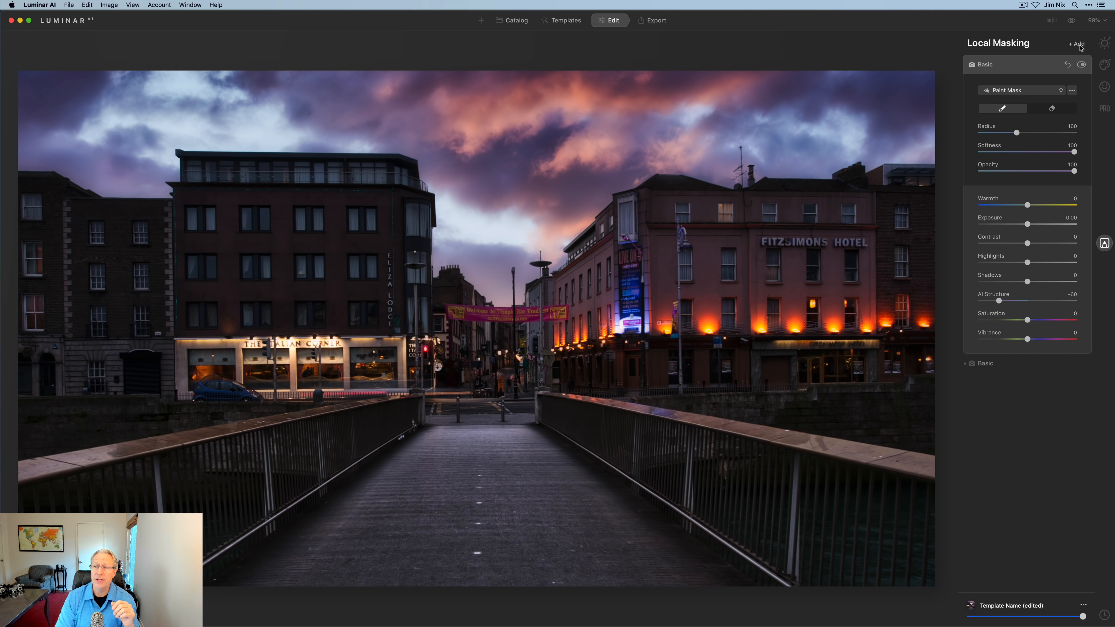
Step: Add a third Basic adjustment with Shadows -40 and paint it over the railings and dark areas on both sides of the bridge
click(1081, 47)
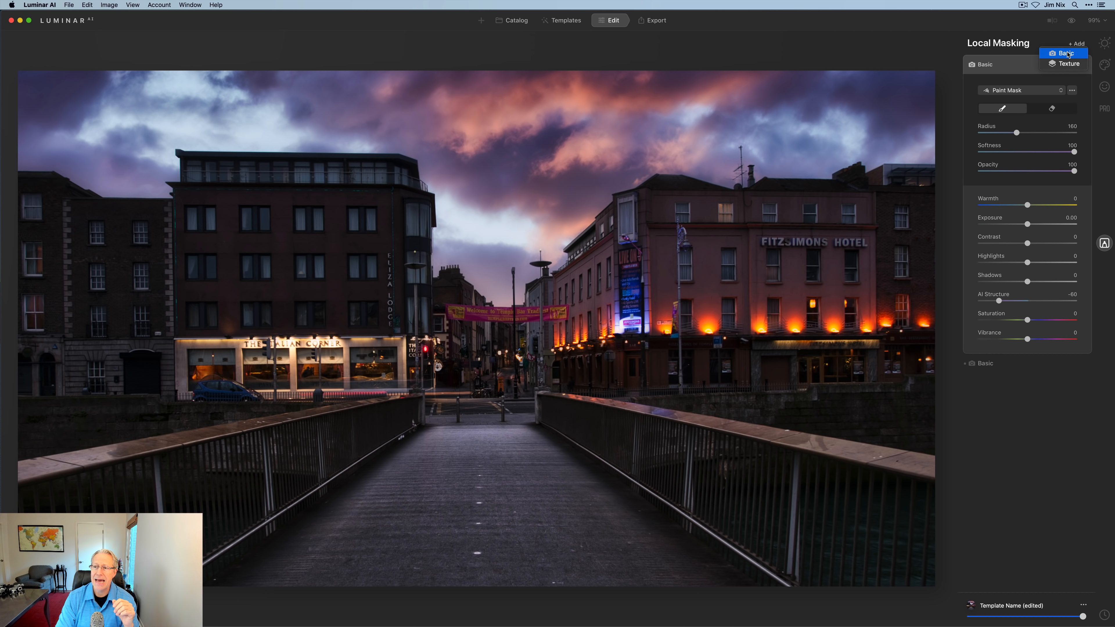
click(1067, 53)
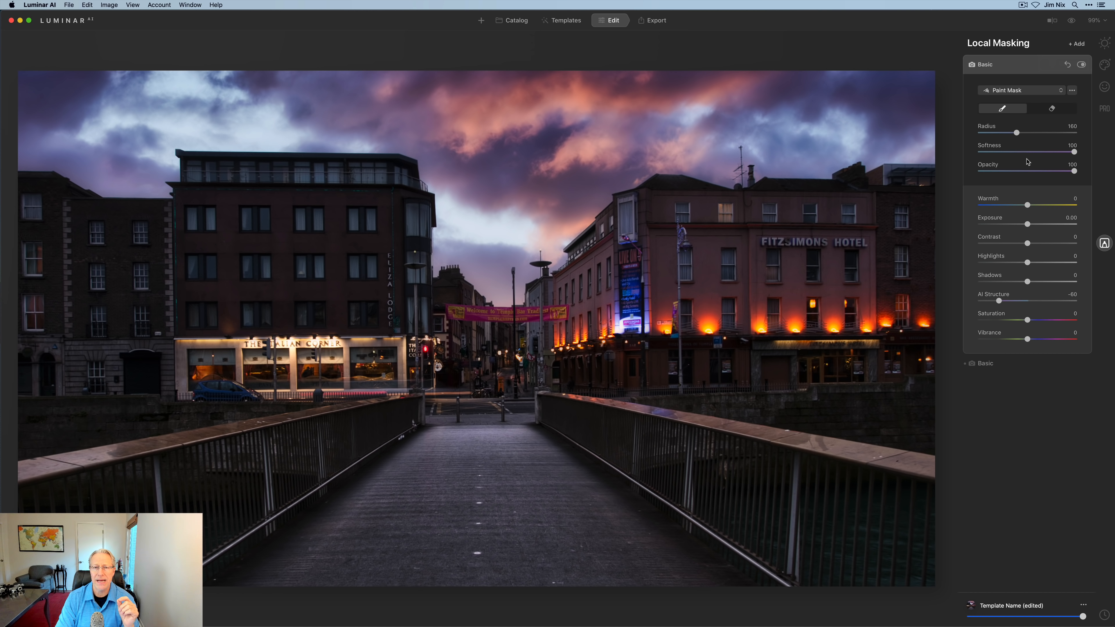
drag(1027, 281, 1008, 285)
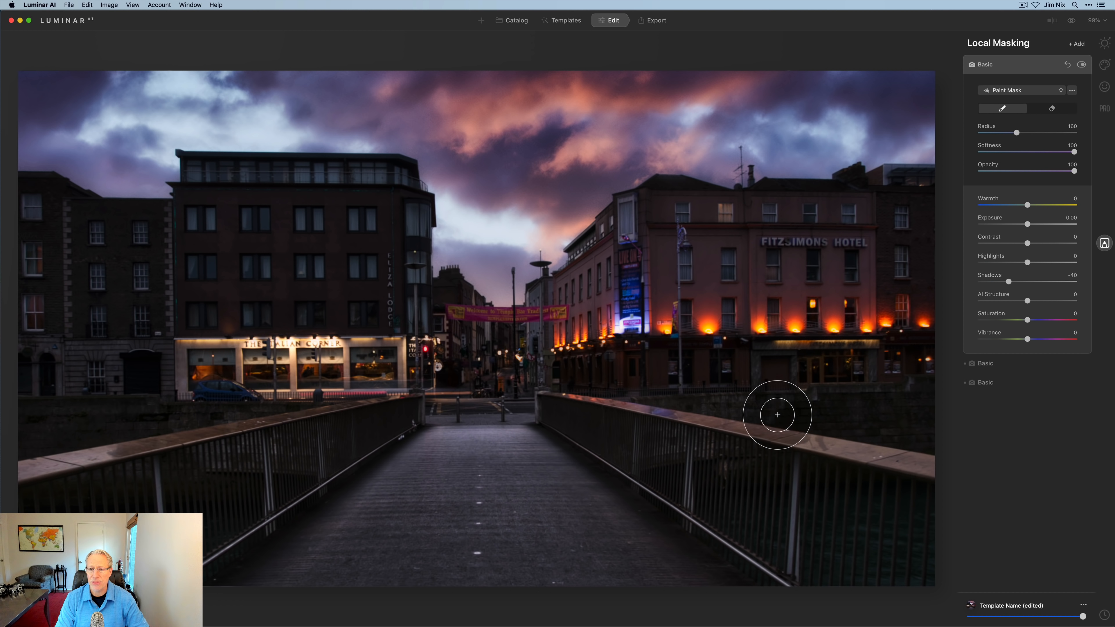
mouse_move(777, 415)
mouse_down()
mouse_move(711, 444)
mouse_move(623, 435)
mouse_move(914, 424)
mouse_move(880, 415)
mouse_move(925, 414)
mouse_move(928, 513)
mouse_move(912, 573)
mouse_move(874, 439)
mouse_move(876, 495)
mouse_move(567, 415)
mouse_move(774, 442)
mouse_move(836, 421)
mouse_move(665, 438)
mouse_move(694, 484)
mouse_move(687, 492)
mouse_move(869, 581)
mouse_move(777, 503)
mouse_move(863, 541)
mouse_move(769, 483)
mouse_up()
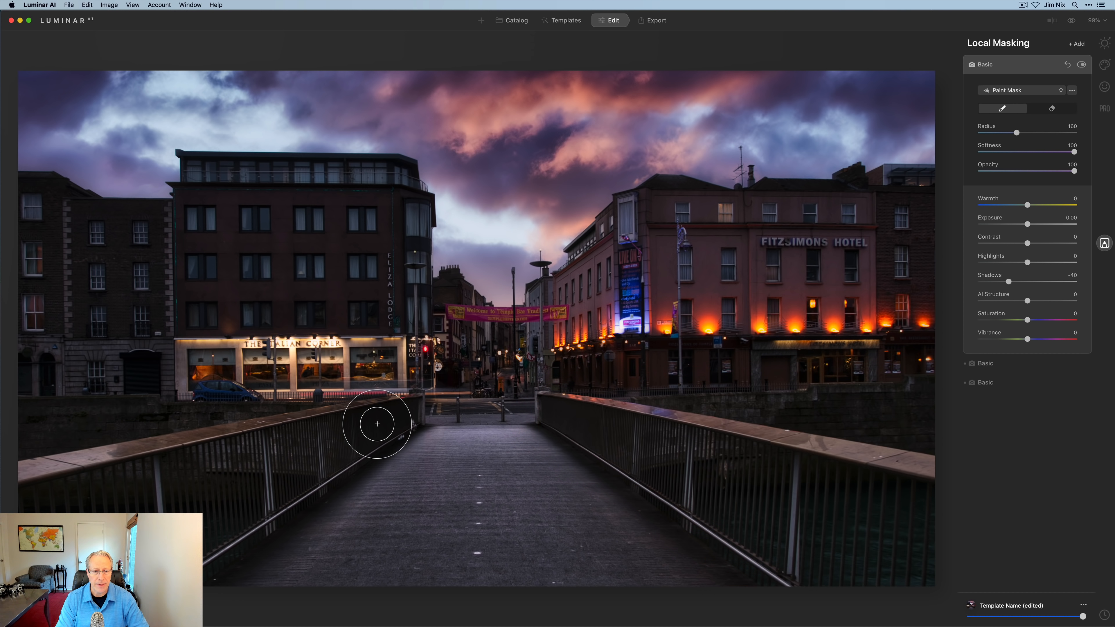
mouse_move(179, 438)
mouse_down()
mouse_move(214, 442)
mouse_move(62, 516)
mouse_move(211, 478)
mouse_move(102, 472)
mouse_move(170, 445)
mouse_move(24, 430)
mouse_move(81, 447)
mouse_move(32, 534)
mouse_move(17, 529)
mouse_move(53, 488)
mouse_move(235, 473)
mouse_move(306, 448)
mouse_up()
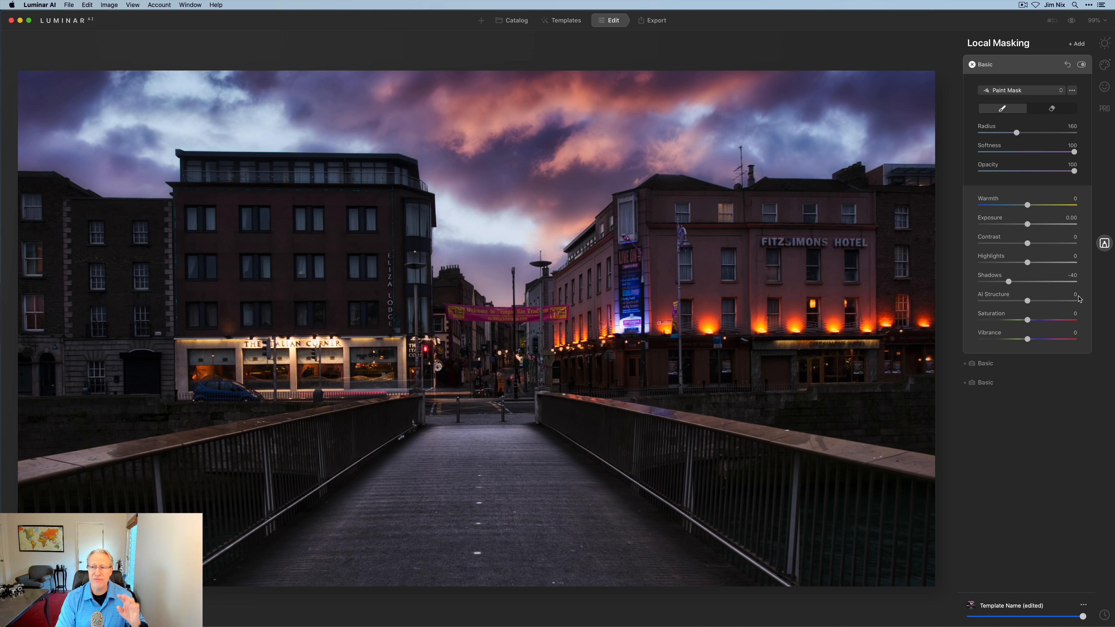
Step: Apply a Vignette with Amount -37, Size 23 and Inner Light 27, and compare the photo with and without it
click(1105, 43)
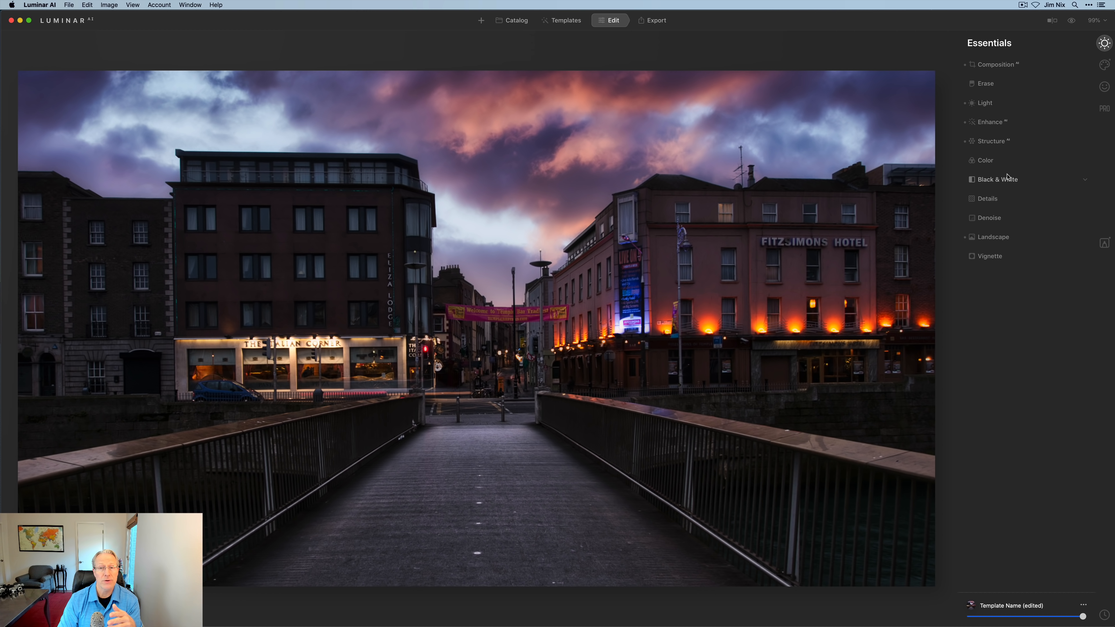
click(984, 259)
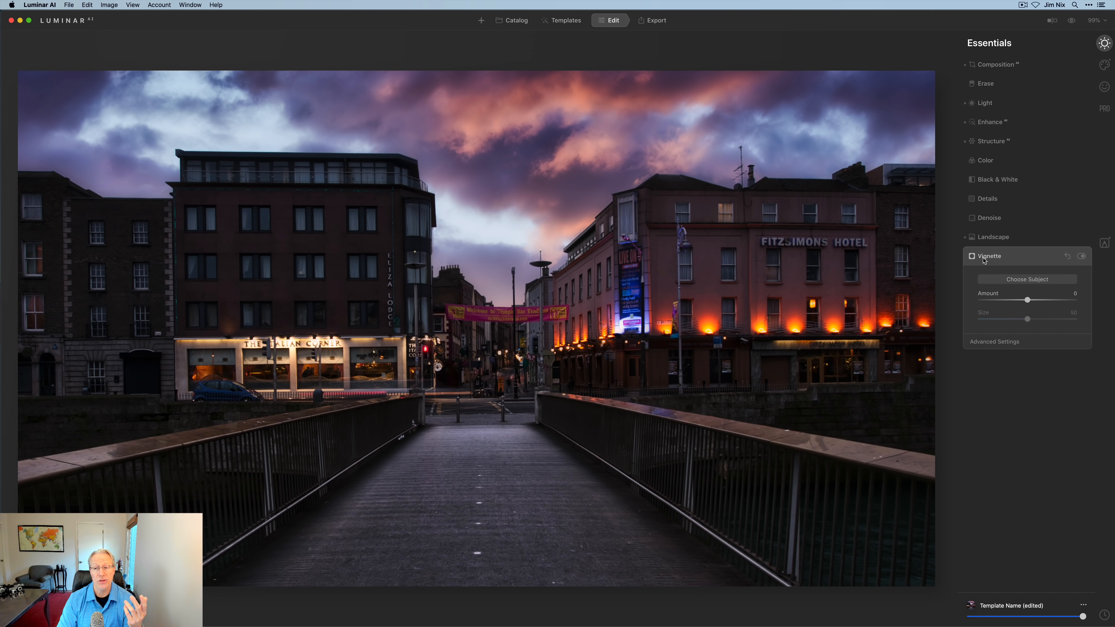
drag(1027, 300, 1009, 301)
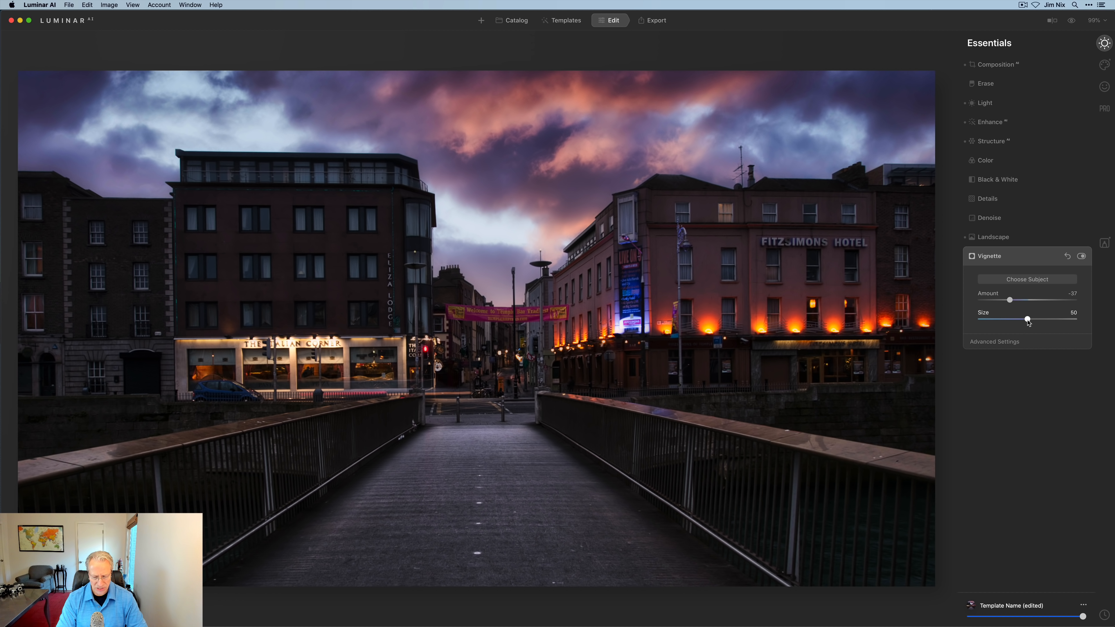
drag(1028, 322, 1004, 326)
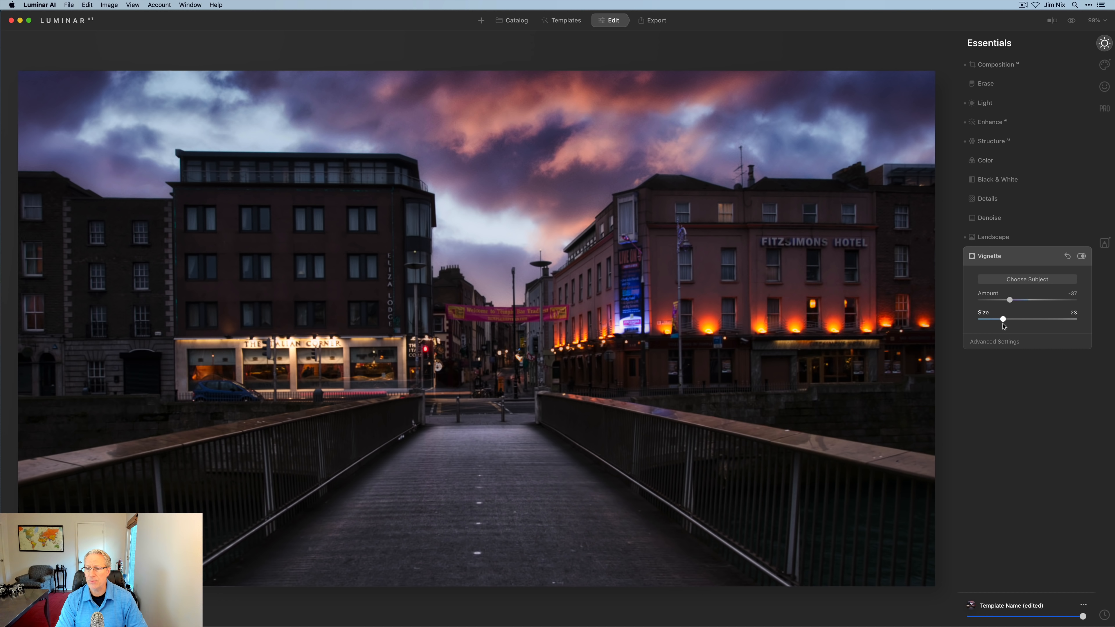
click(996, 342)
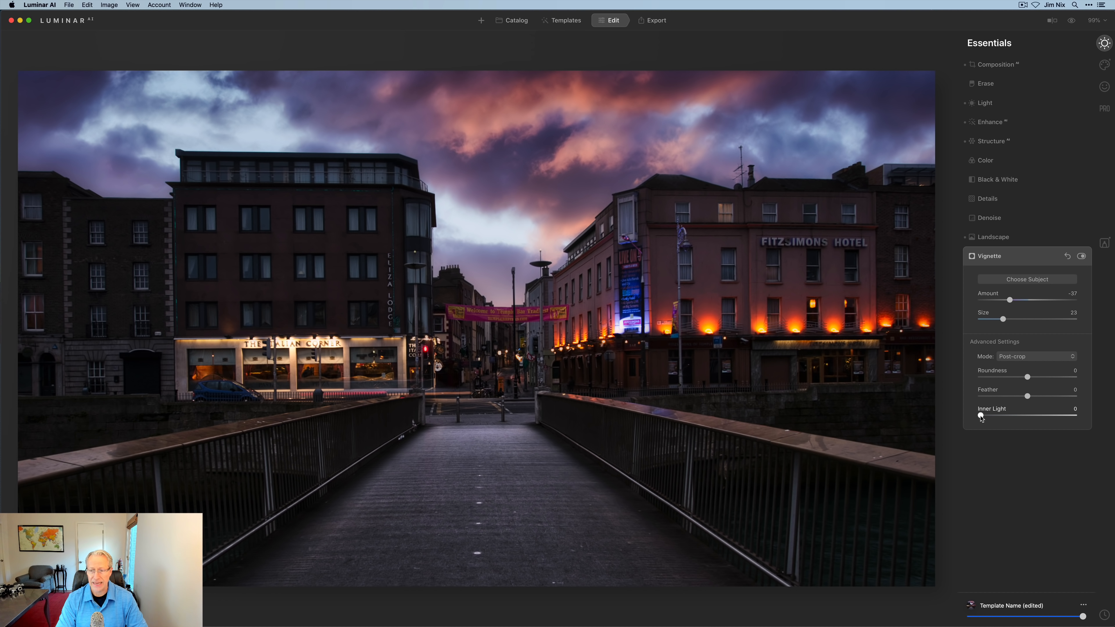
drag(981, 415, 1006, 416)
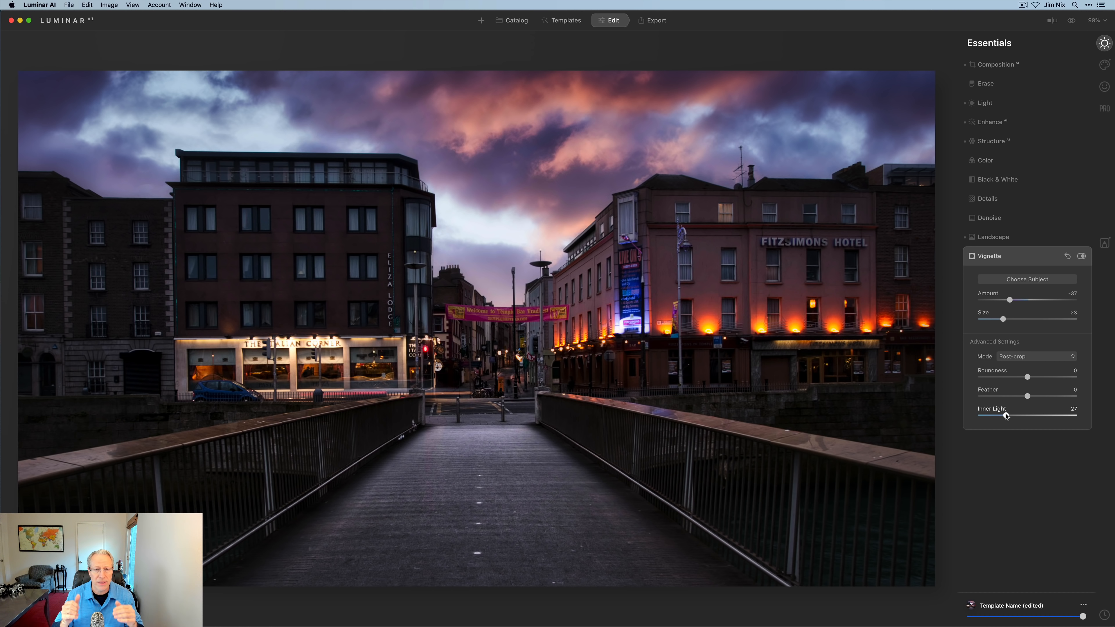
click(1081, 257)
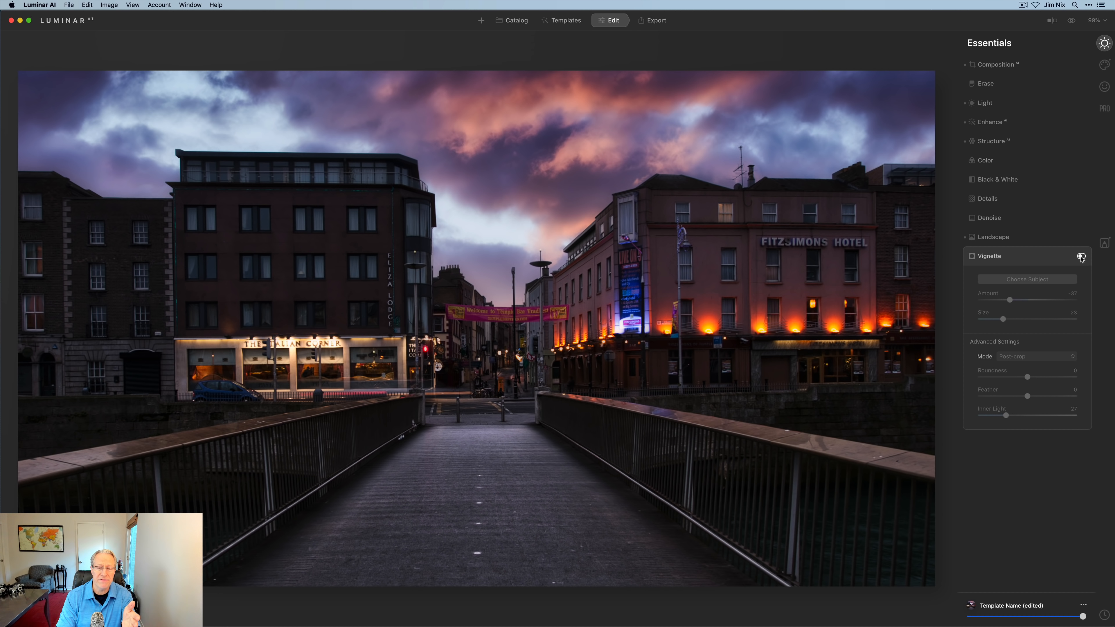
click(1081, 257)
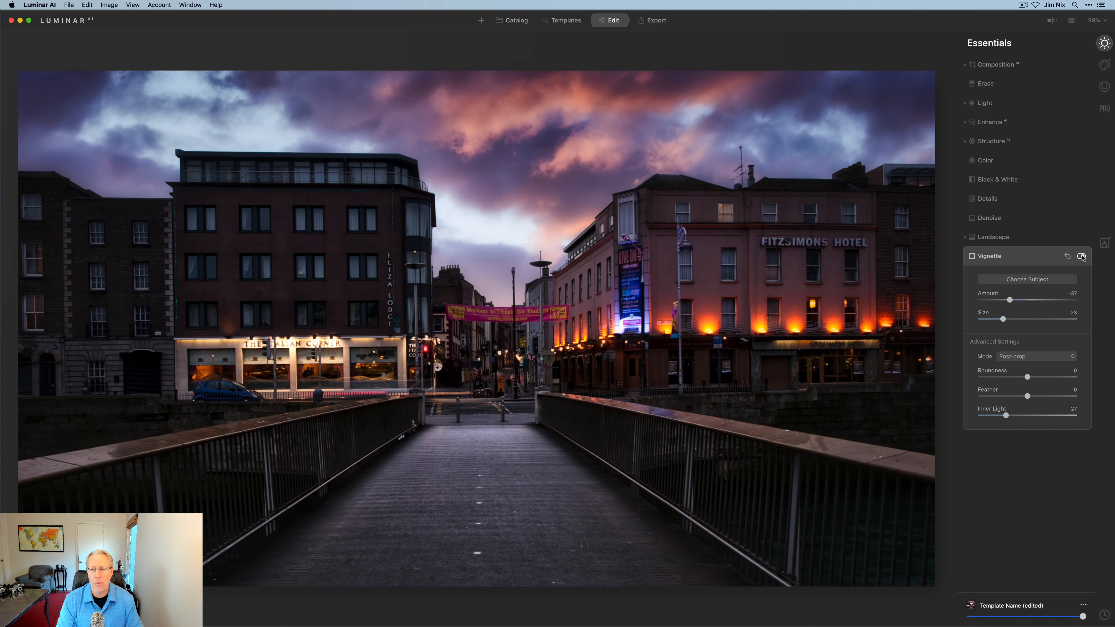
click(1046, 261)
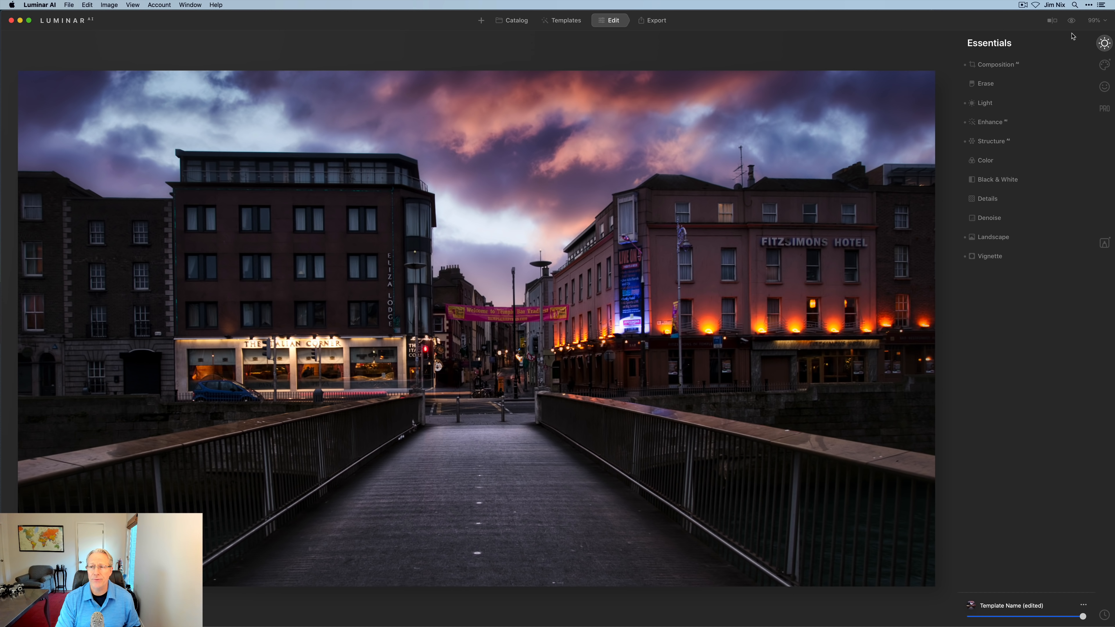
Step: Compare the finished edit with the original photo, first in full and then in a split before-and-after view
click(1072, 21)
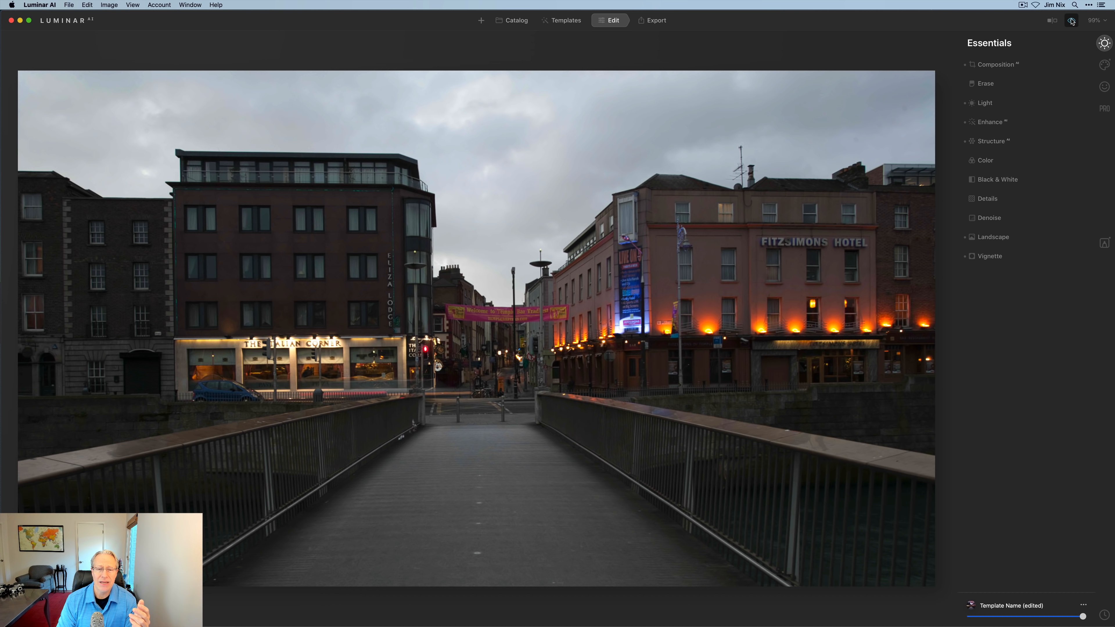
click(1071, 21)
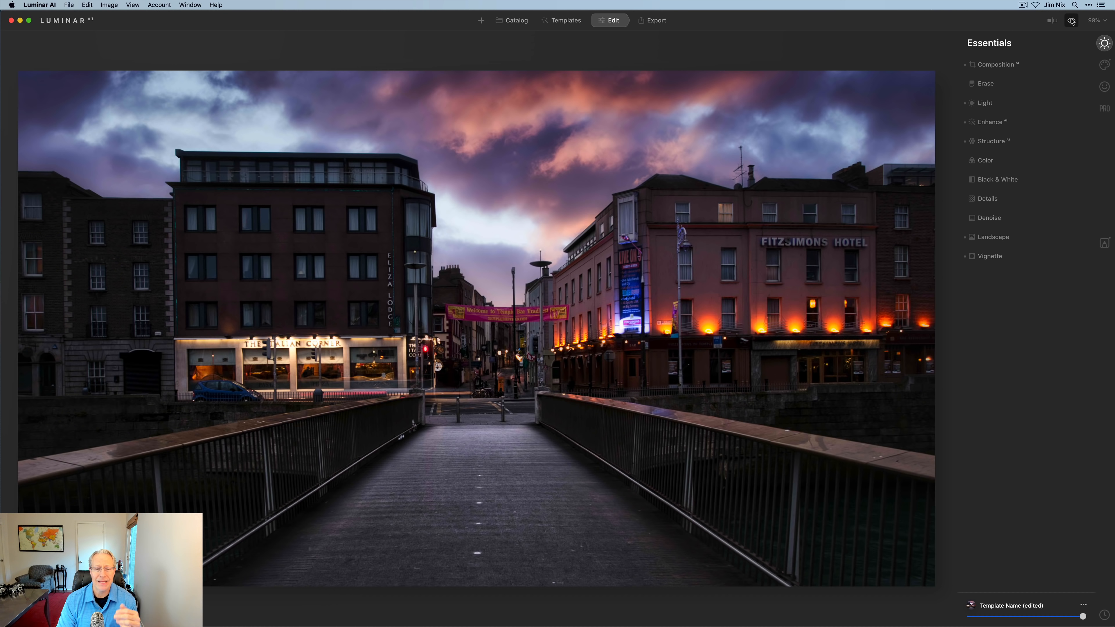
click(1051, 20)
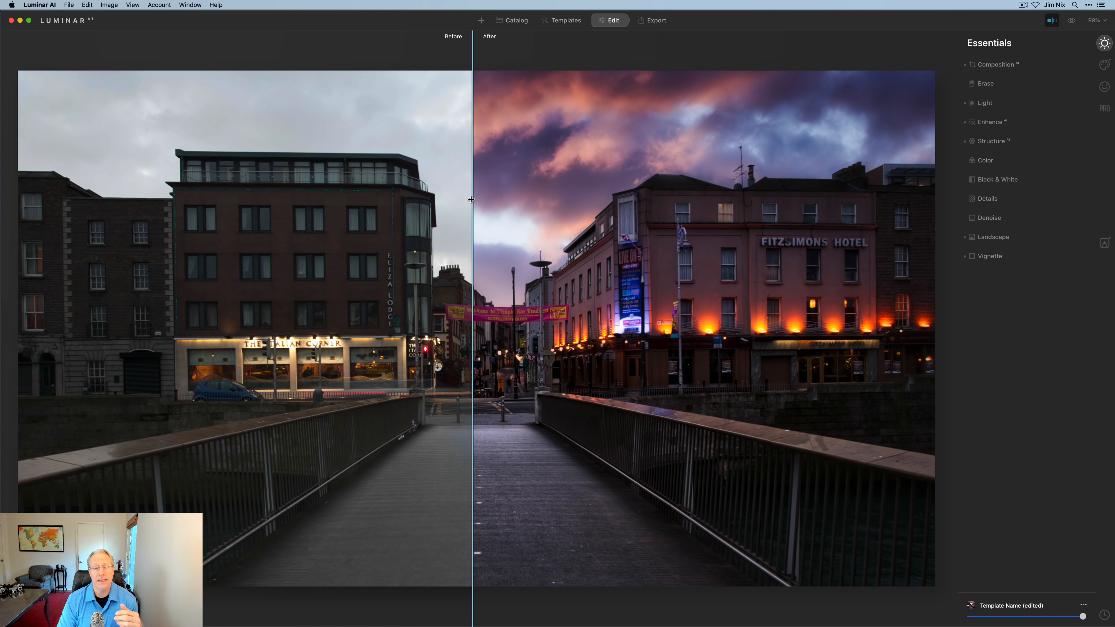
drag(472, 198, 480, 93)
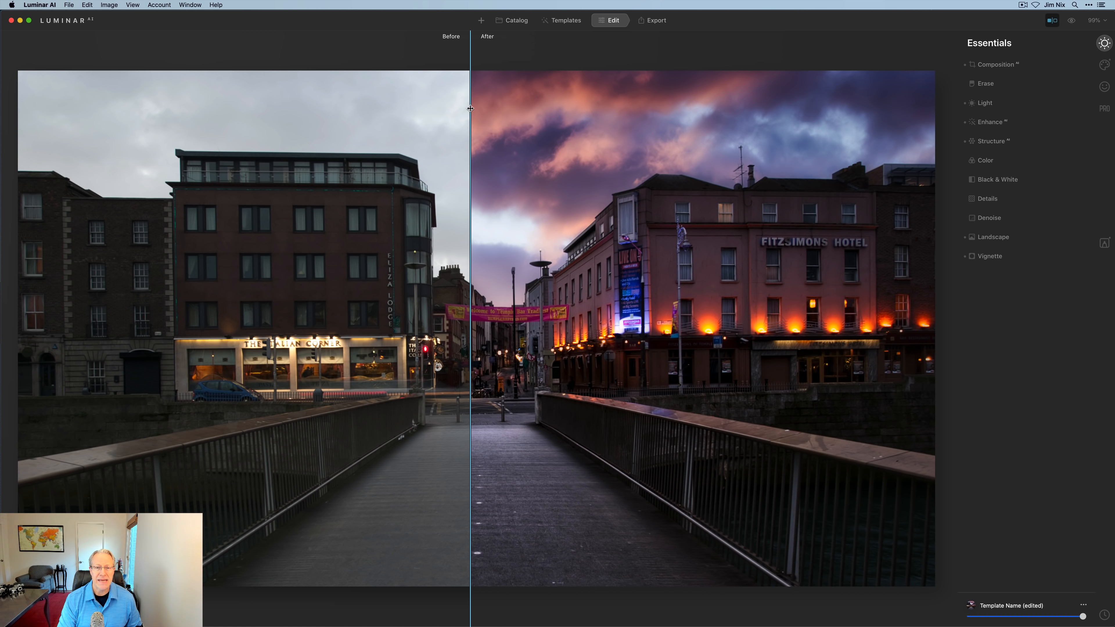
click(1053, 20)
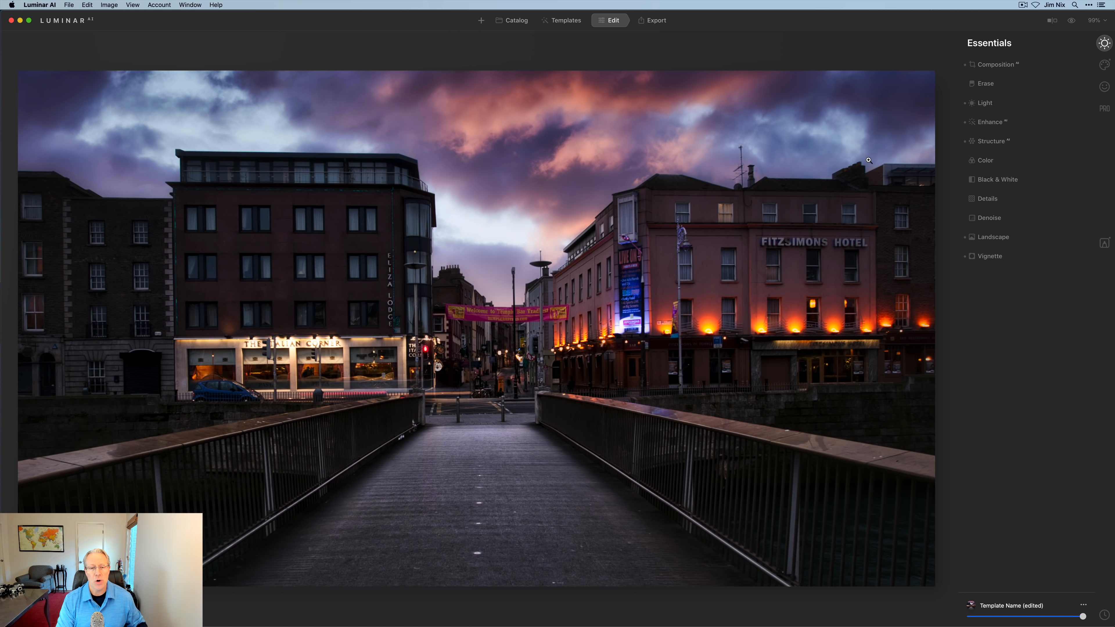